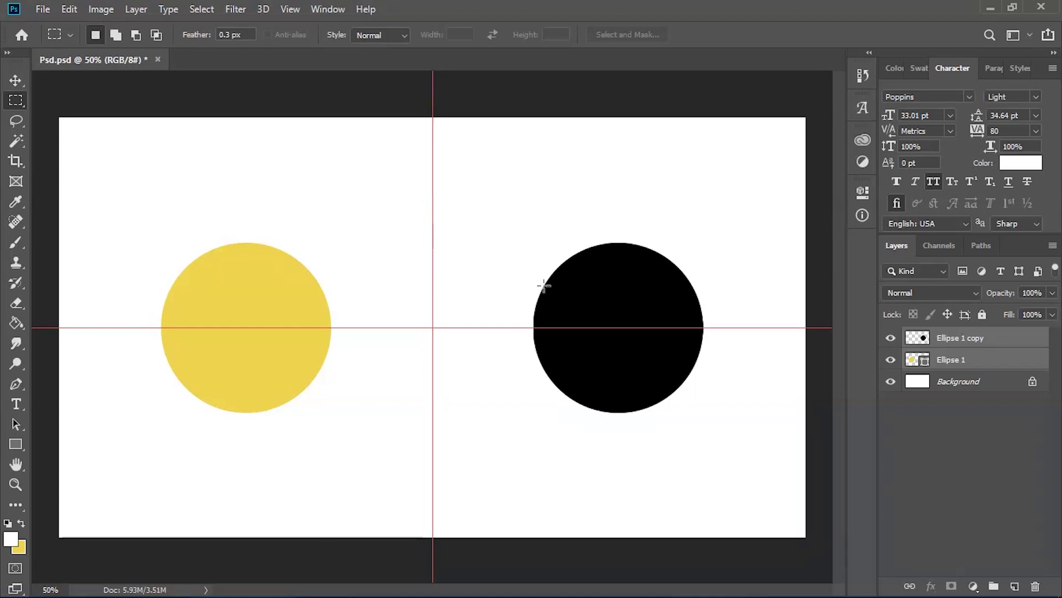
Step: Show the flyout of marquee tools (rectangular, elliptical) from the toolbar
right_click(16, 103)
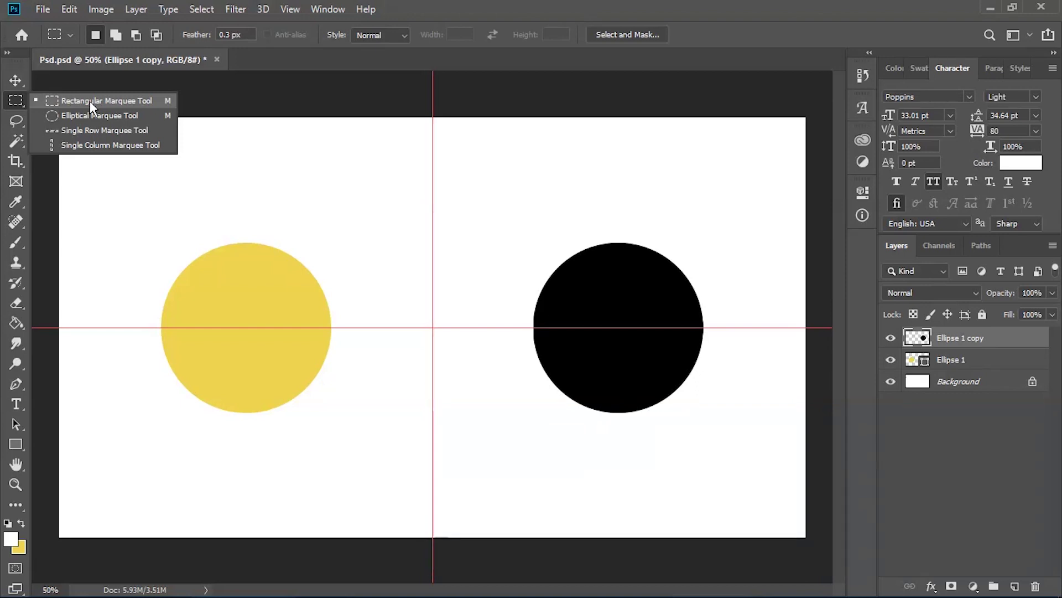
Step: Pick the Rectangular Marquee and select the left half of the black circle
key("s")
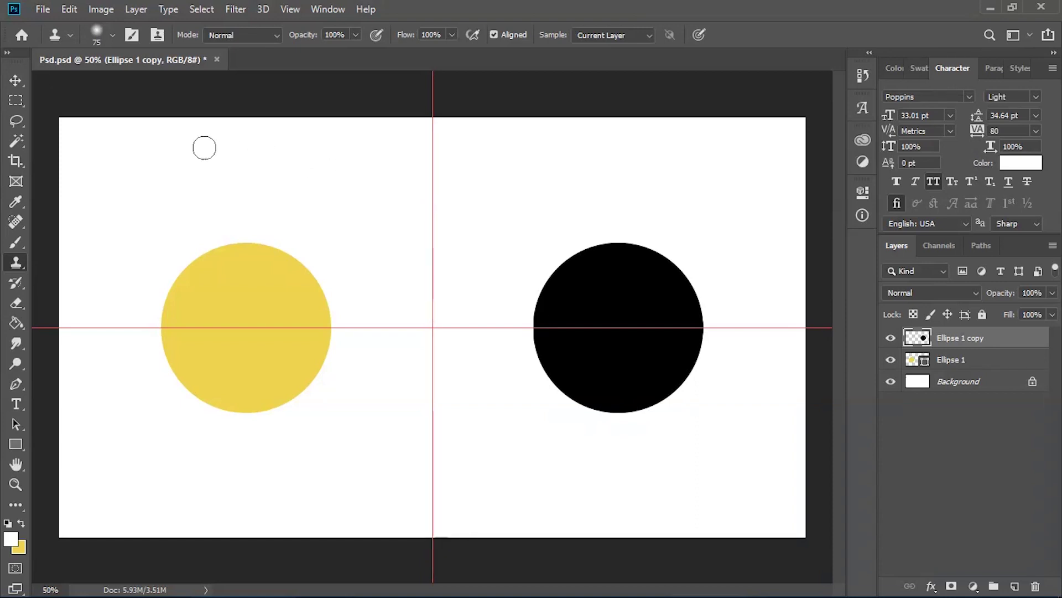
key("m")
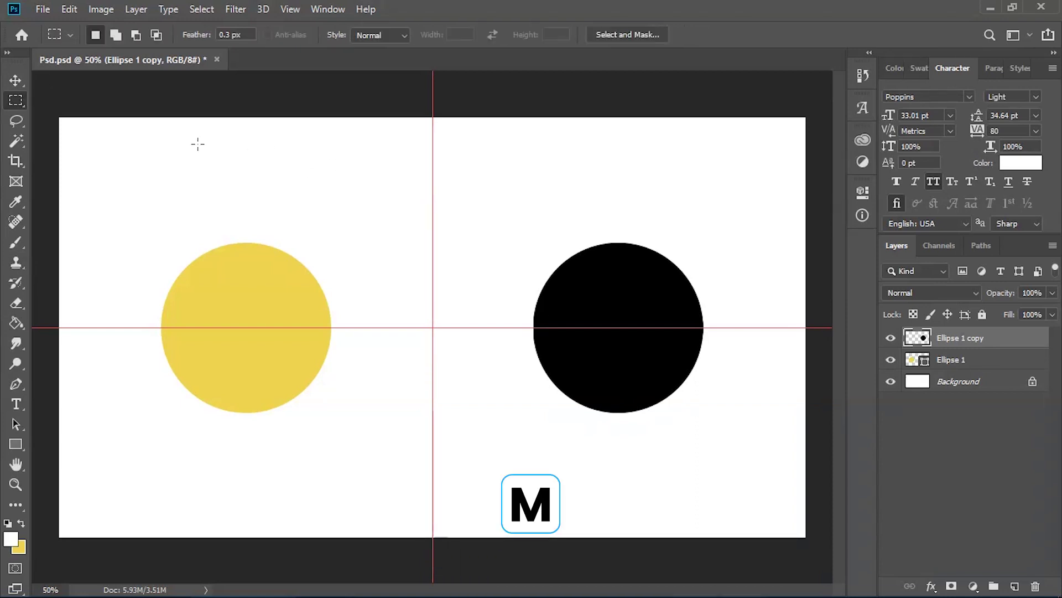
left_click(18, 100)
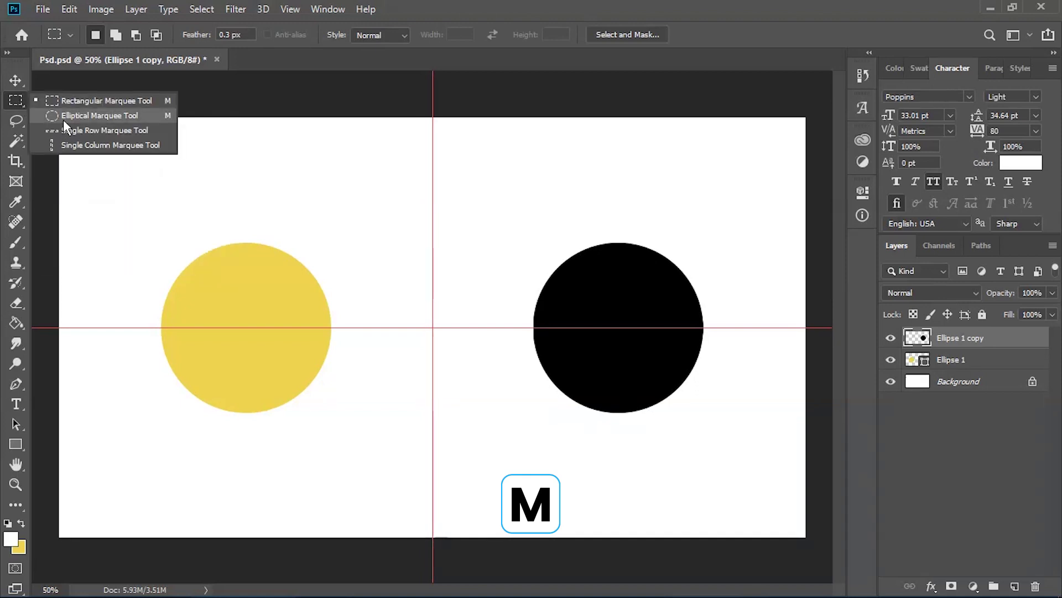
left_click(63, 121)
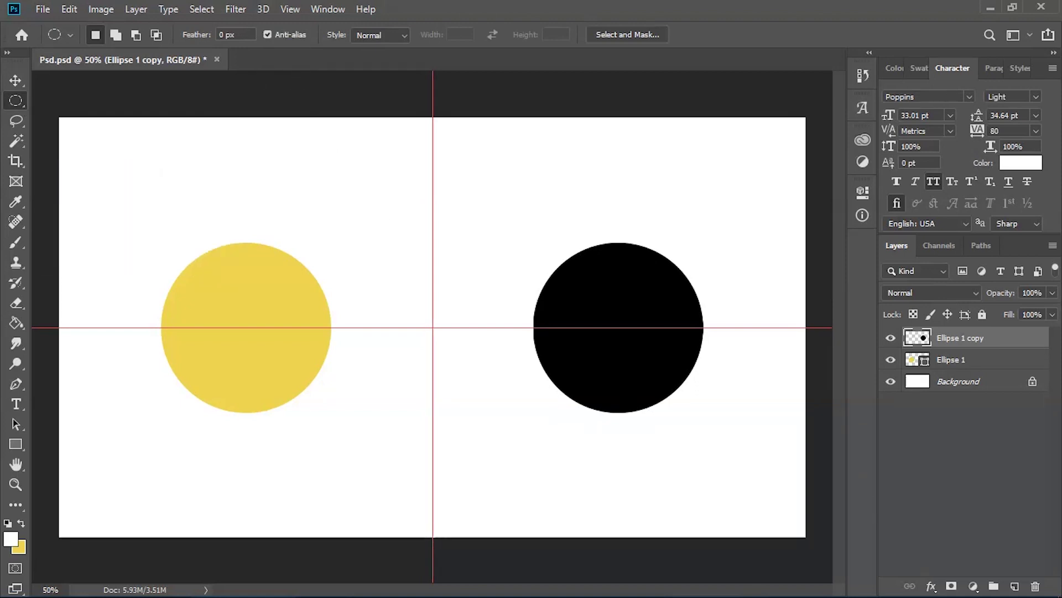
left_click(15, 263)
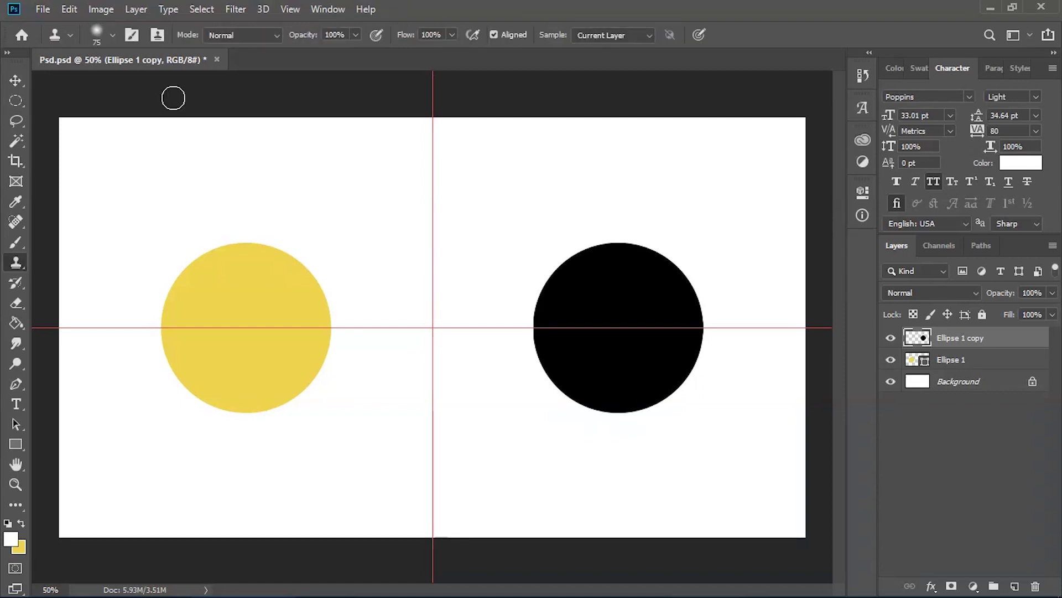
key("m")
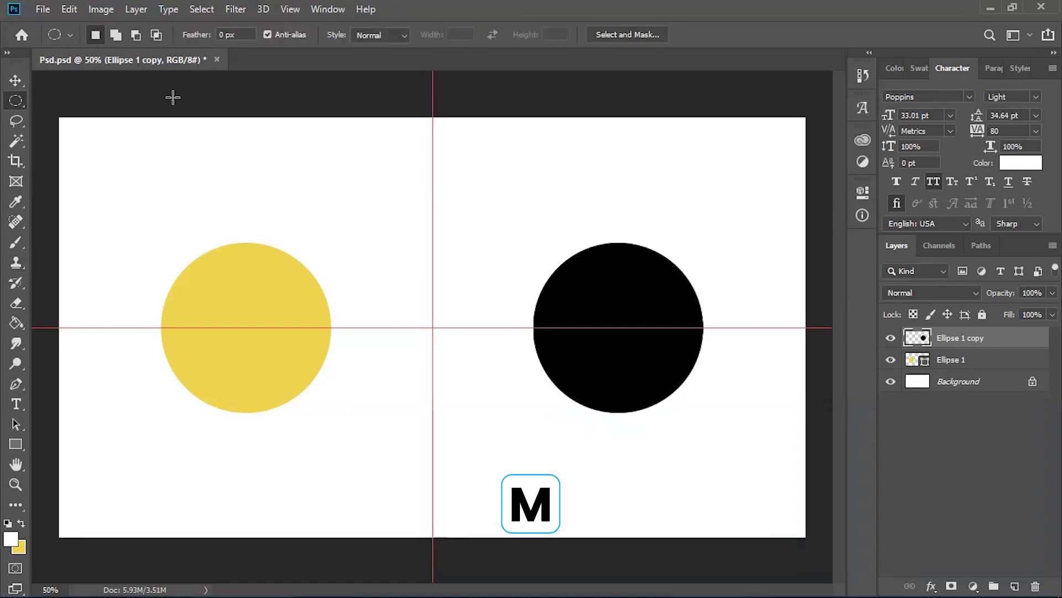
right_click(18, 105)
left_click(61, 101)
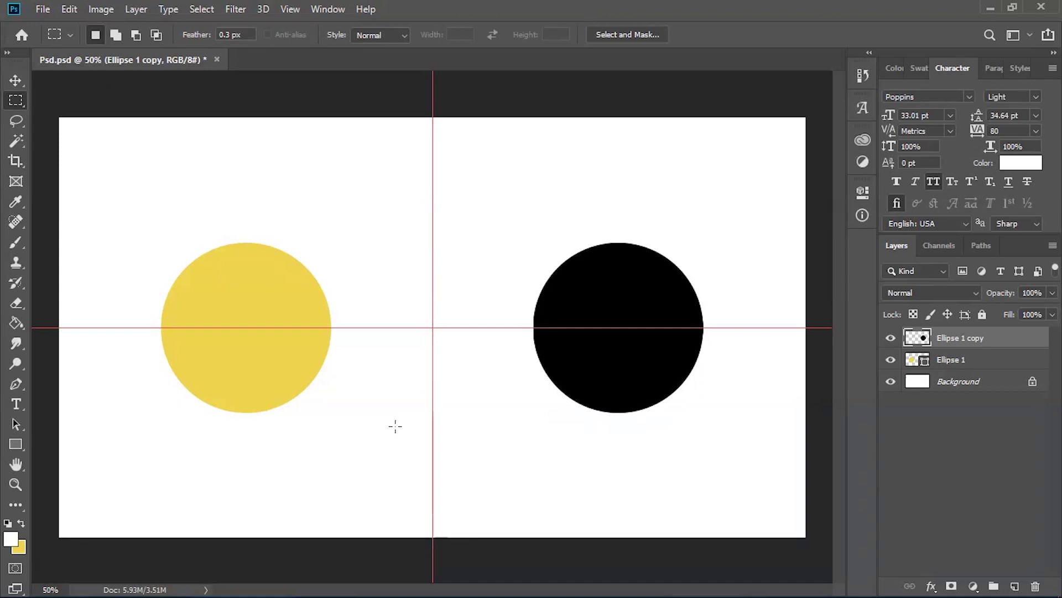
left_click_drag(411, 156, 627, 494)
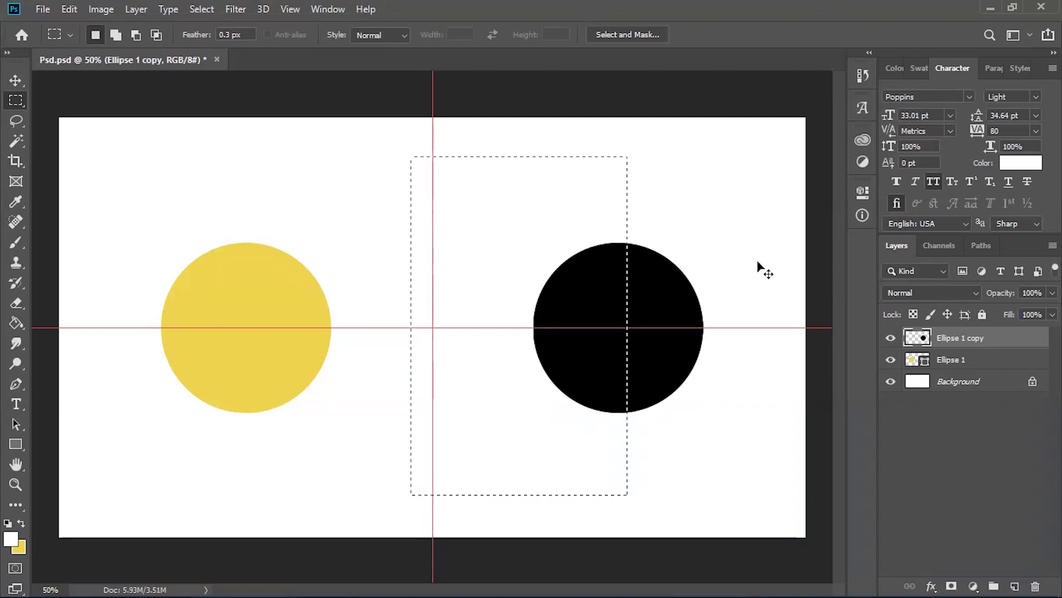
Step: Paste and shift a copy of the half circle, delete it, then hide yellow Ellipse 1
key("ctrl+c")
key("ctrl+v")
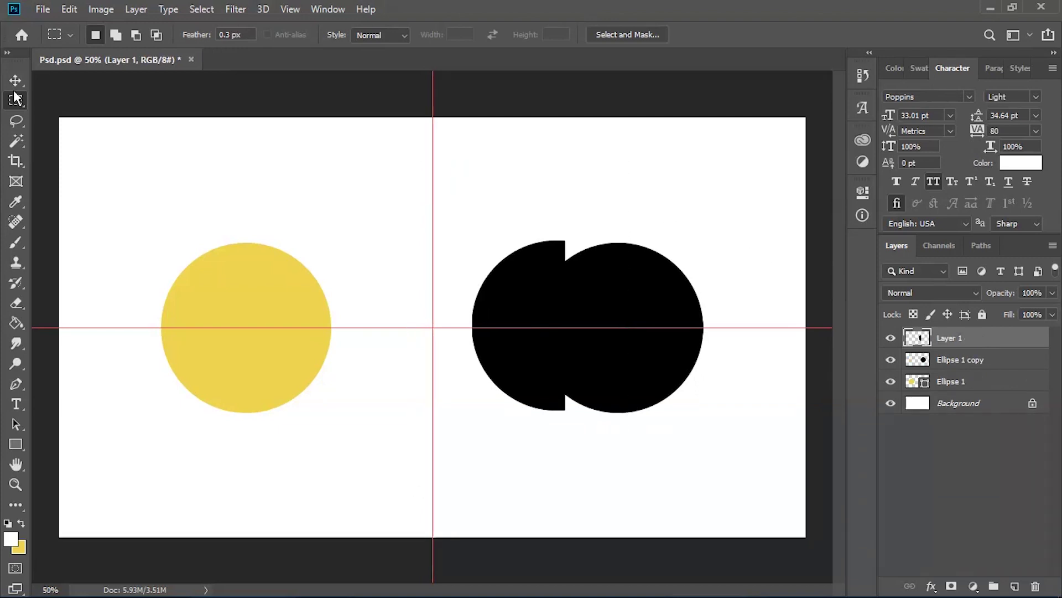
key("v")
left_click_drag(436, 293, 380, 277)
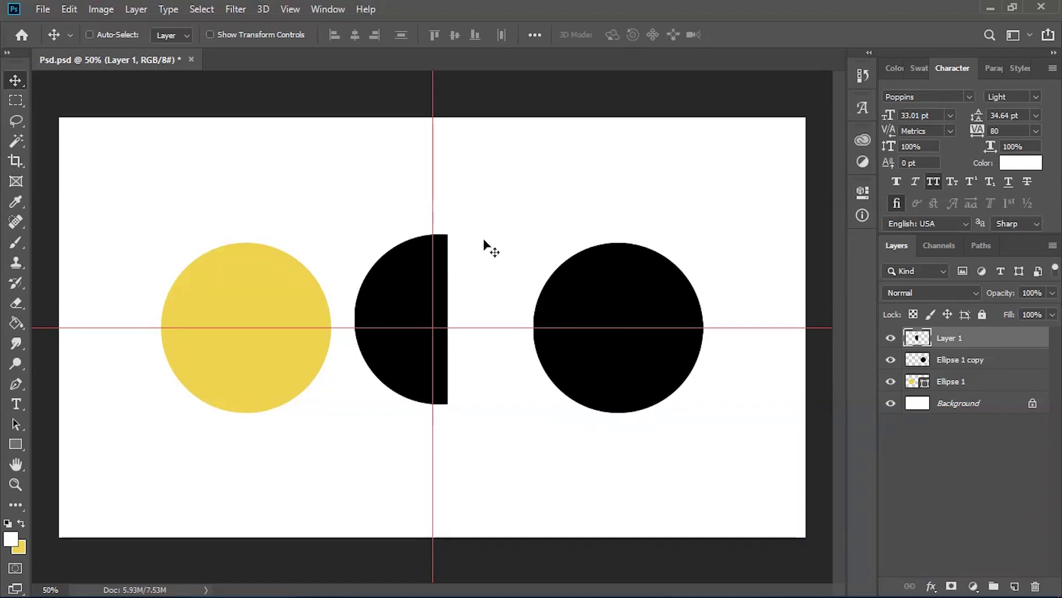
key("Delete")
left_click(891, 360)
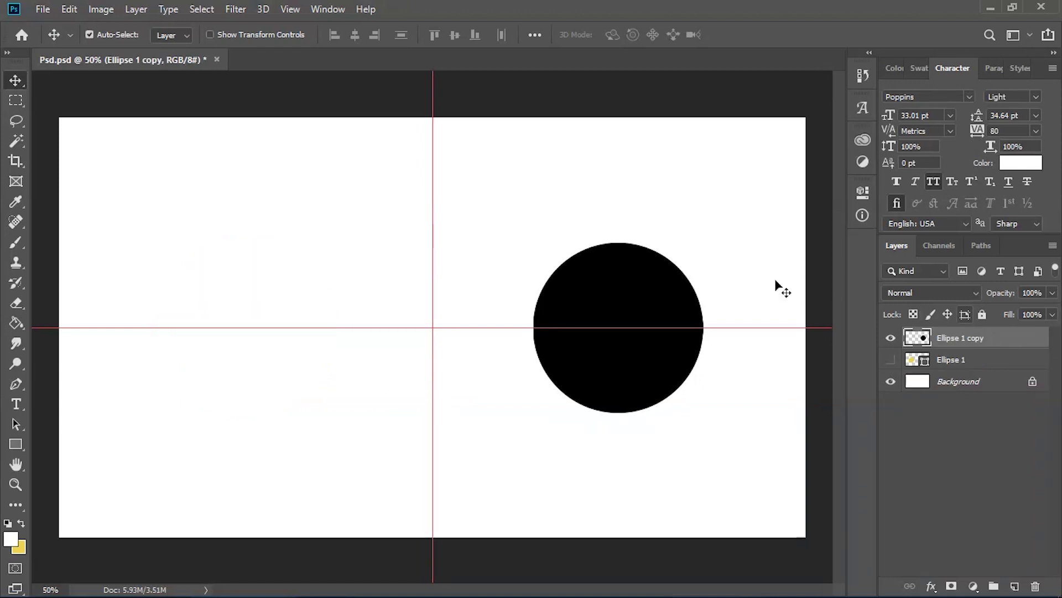
Step: Free-transform the black circle onto the guide crossing and commit
key("ctrl+t")
left_click_drag(666, 347, 486, 345)
key("Return")
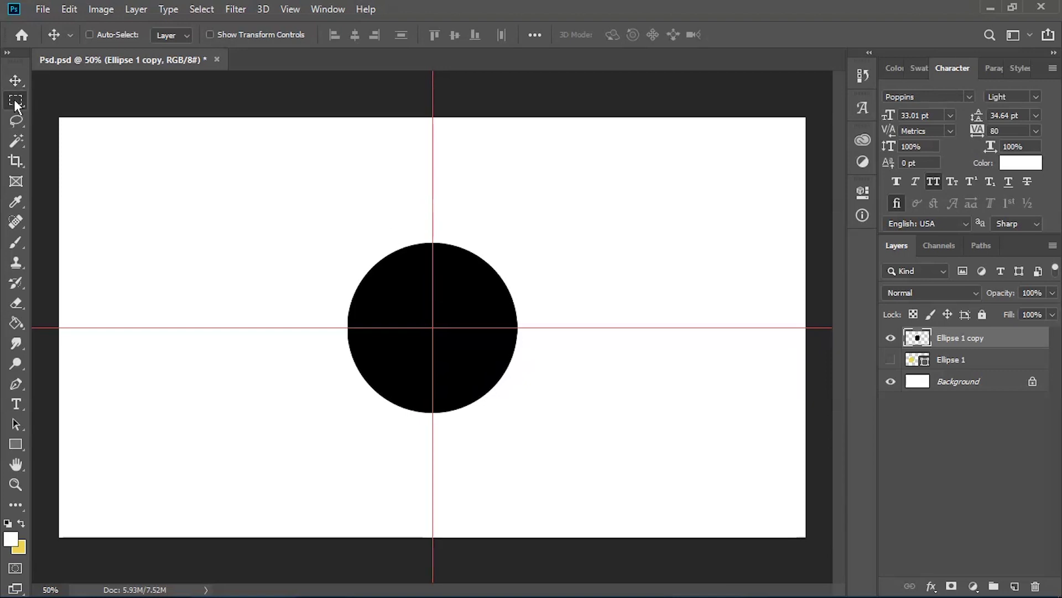
Step: Copy the circle's upper-left quarter to a new layer, move it, then delete it
key("m")
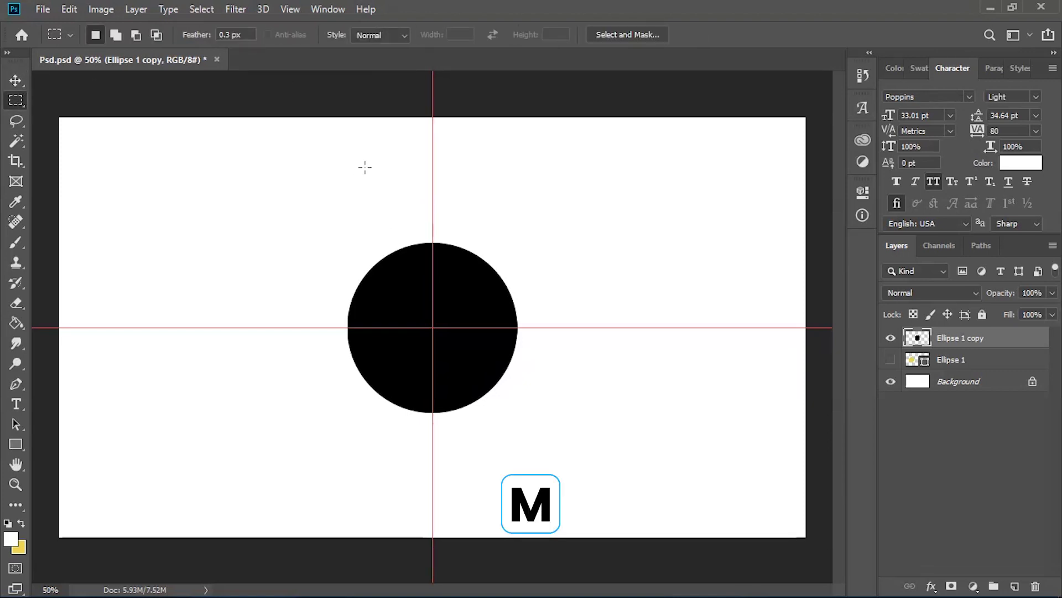
left_click_drag(227, 144, 434, 326)
left_click(673, 140)
key("ctrl+z")
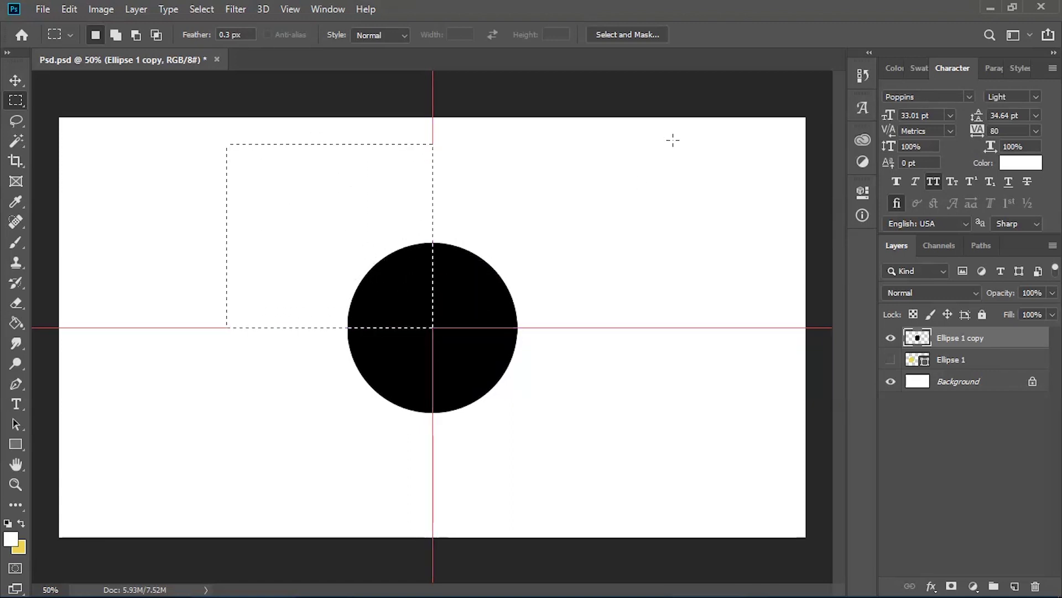
key("ctrl+c")
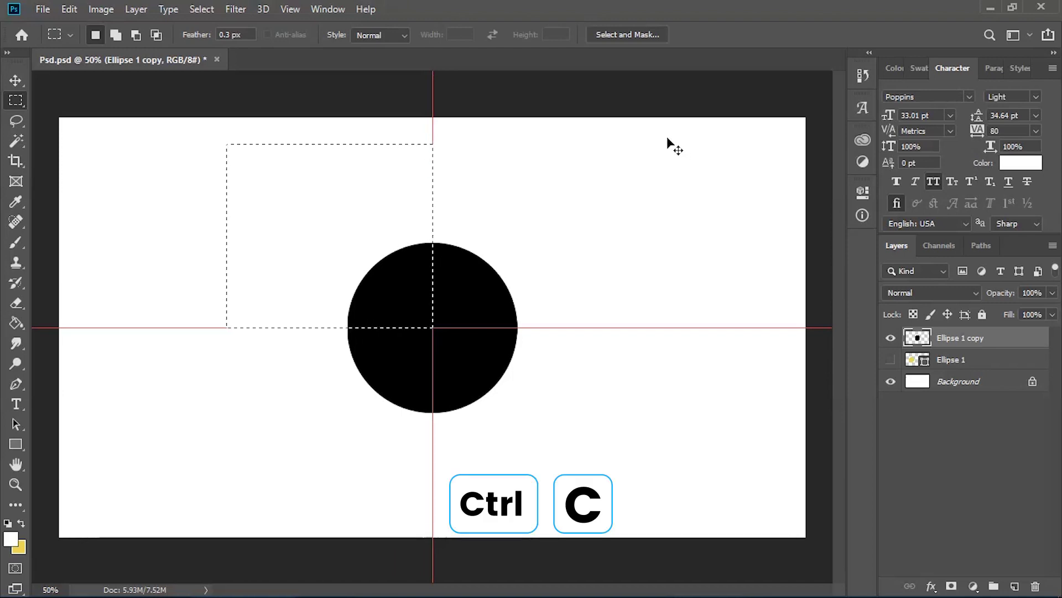
key("ctrl+v")
left_click(15, 81)
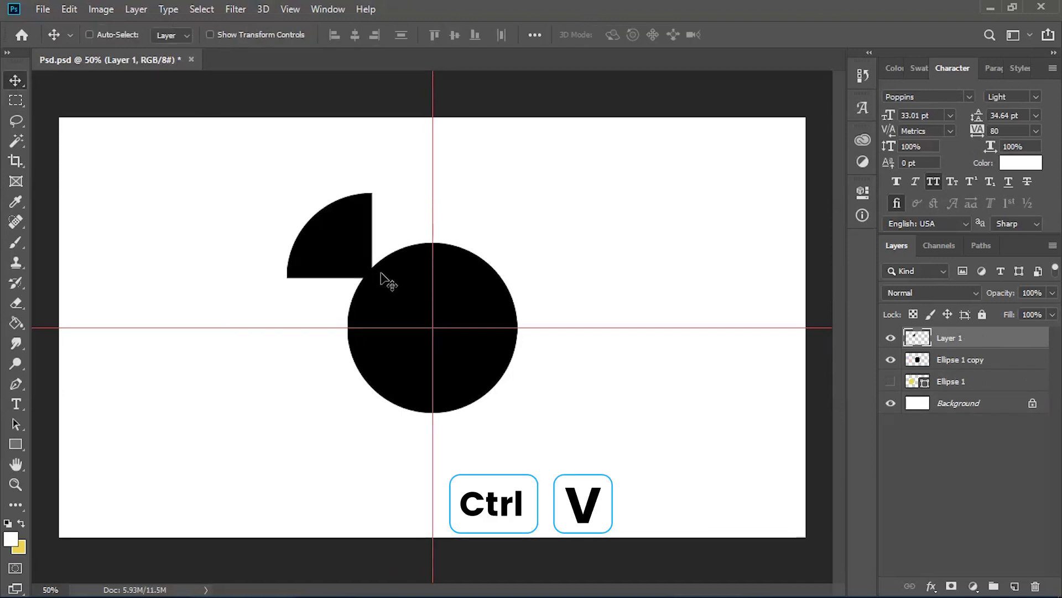
left_click_drag(356, 231, 280, 279)
key("Delete")
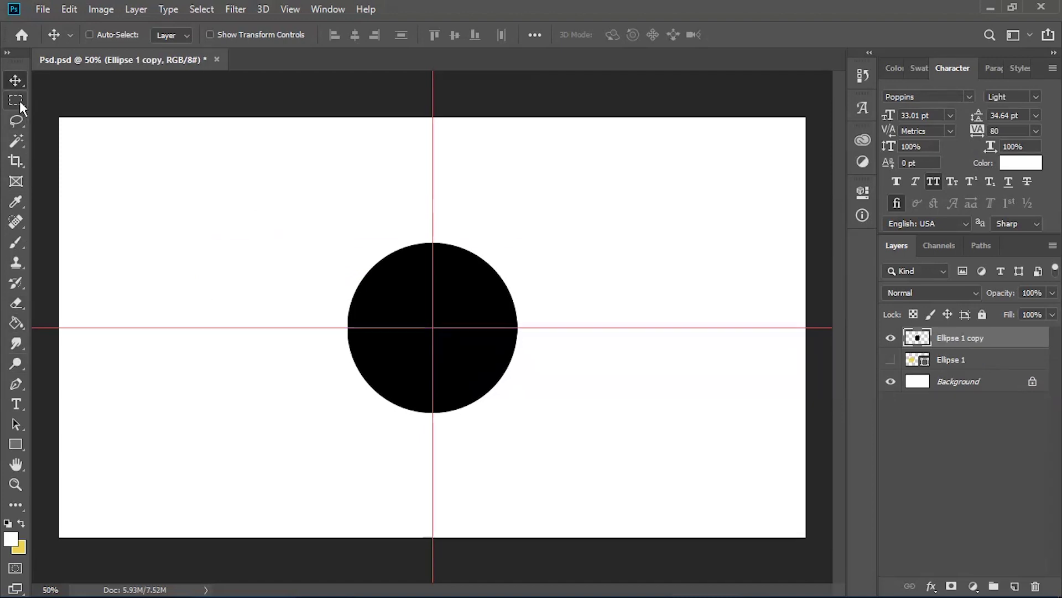
Step: Try a Shift-constrained square selection at upper left, then switch to the Elliptical Marquee
left_click(19, 102)
left_click_drag(204, 141, 553, 333)
key("shift")
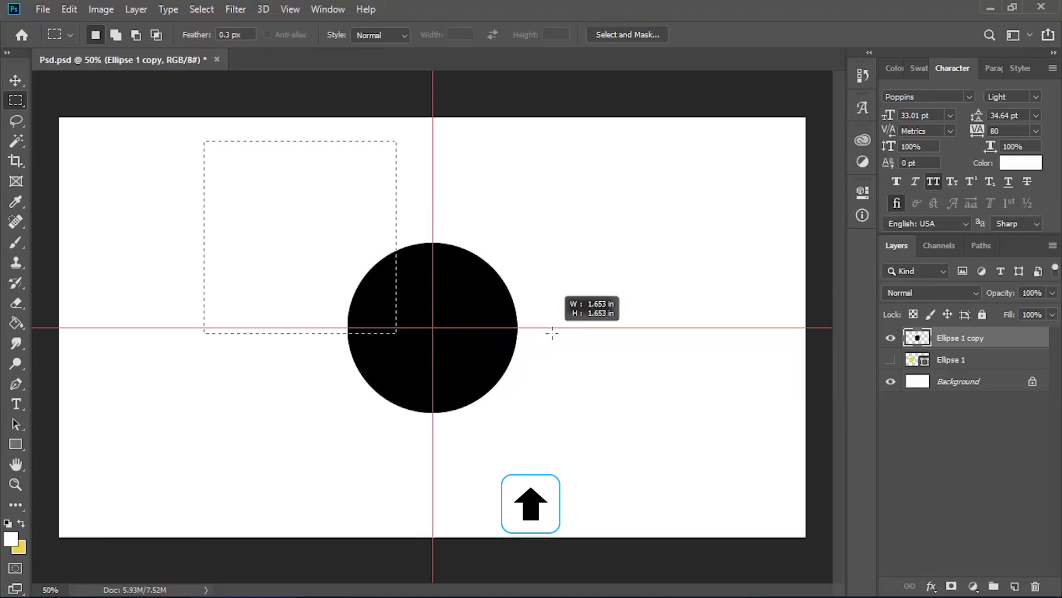
left_click_drag(552, 333, 552, 333)
key("shift+m")
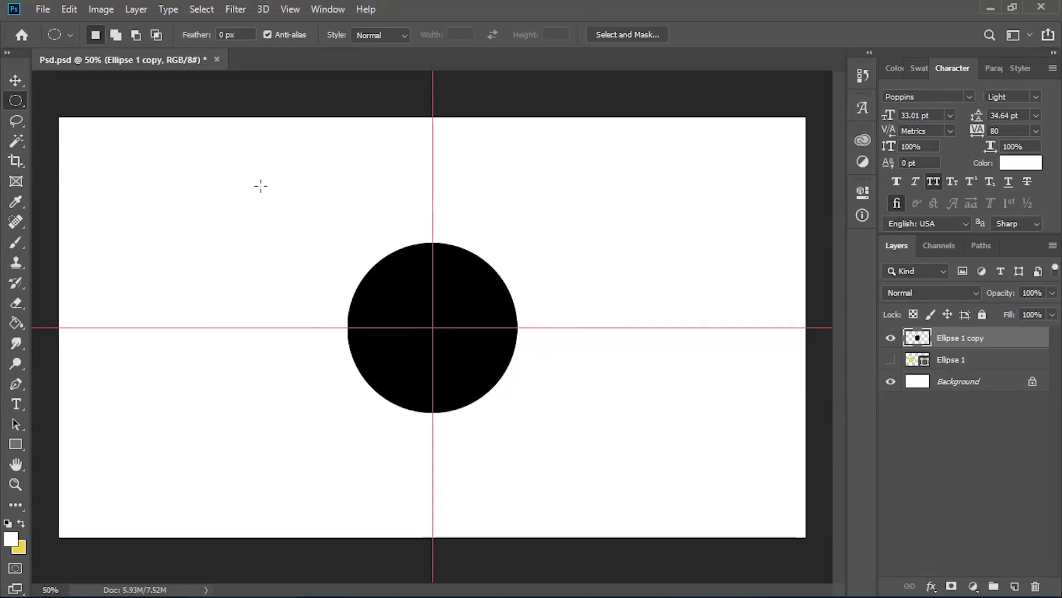
Step: Practise elliptical selections, Alt-dragging one outward from the guide crossing
left_click_drag(260, 186, 450, 301)
key("alt")
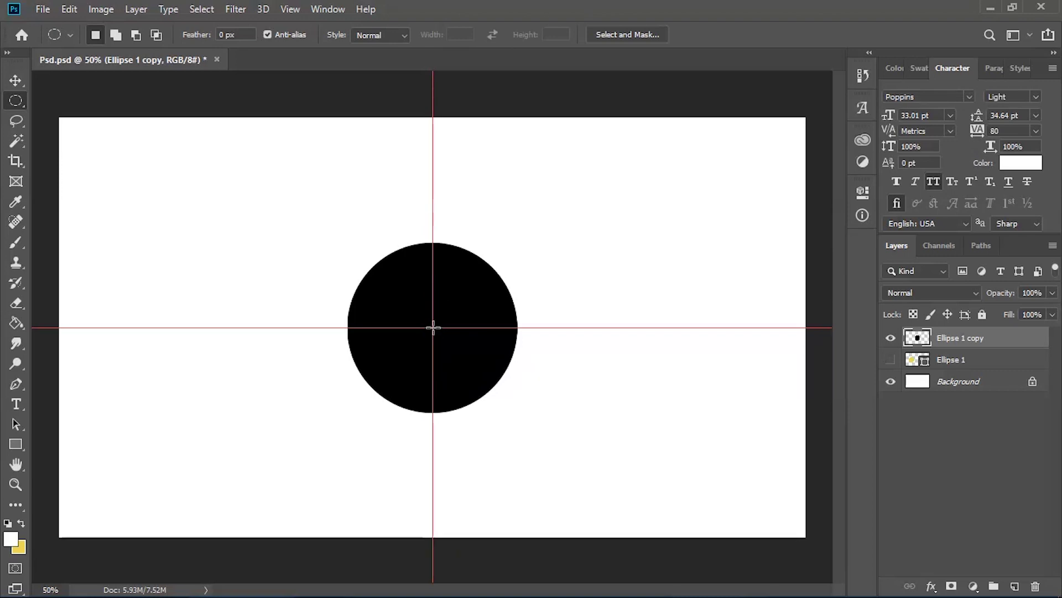
left_click_drag(433, 327, 543, 205)
key("alt")
right_click(16, 100)
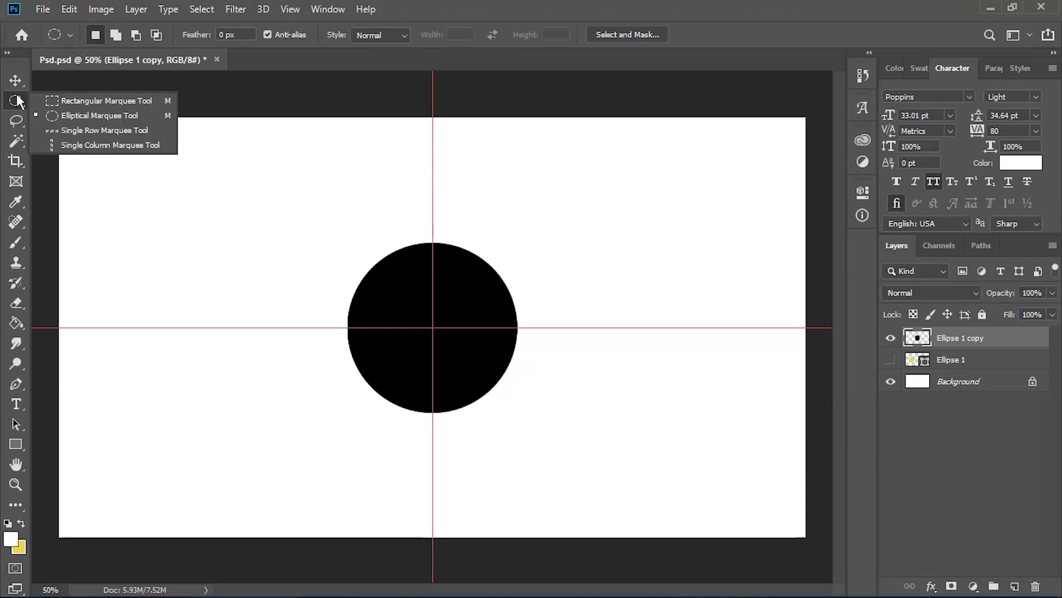
Step: With the Rectangular Marquee, Alt-drag a square selection centred on the guide crossing
left_click(77, 96)
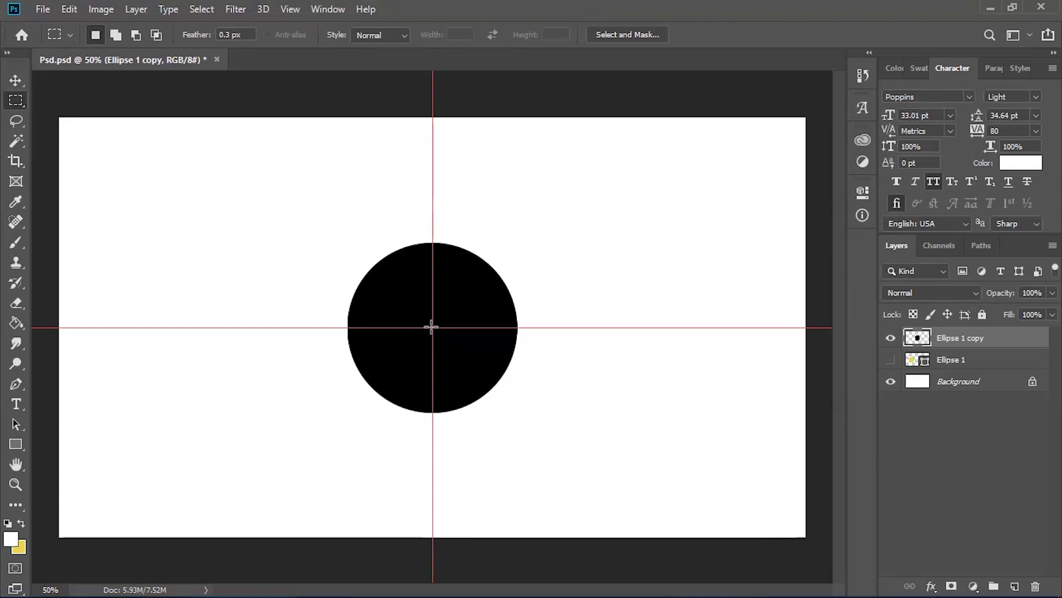
left_click_drag(432, 327, 569, 193)
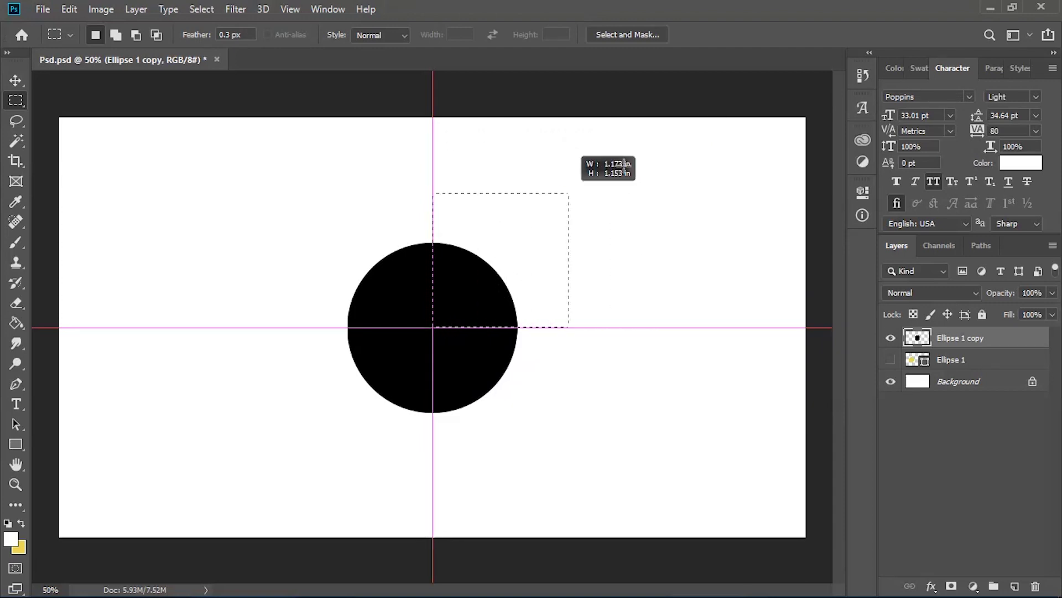
left_click_drag(624, 165, 448, 310)
key("alt")
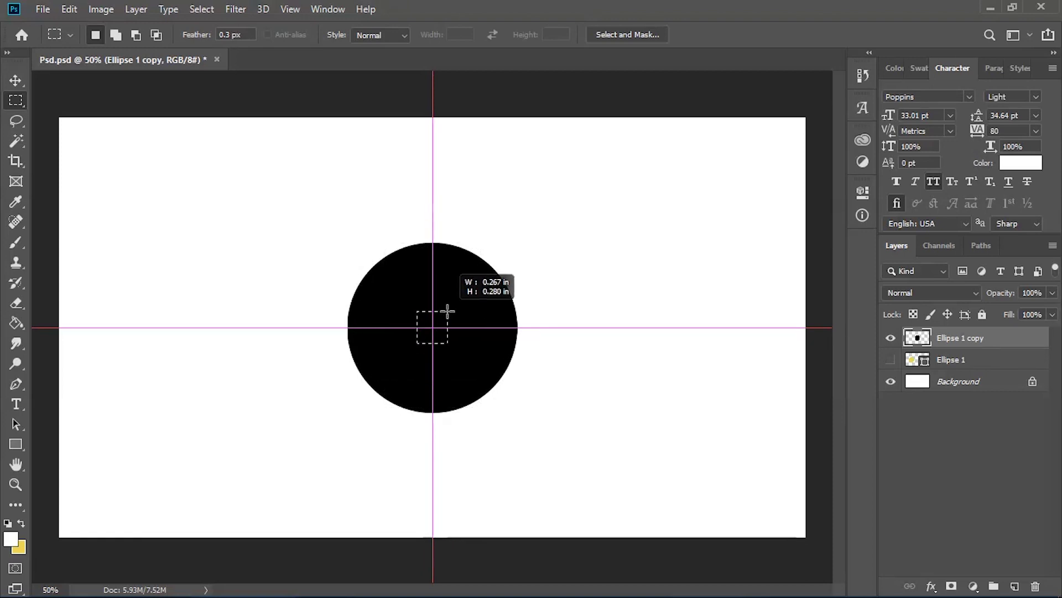
left_click_drag(448, 311, 520, 202)
right_click(16, 100)
left_click(78, 118)
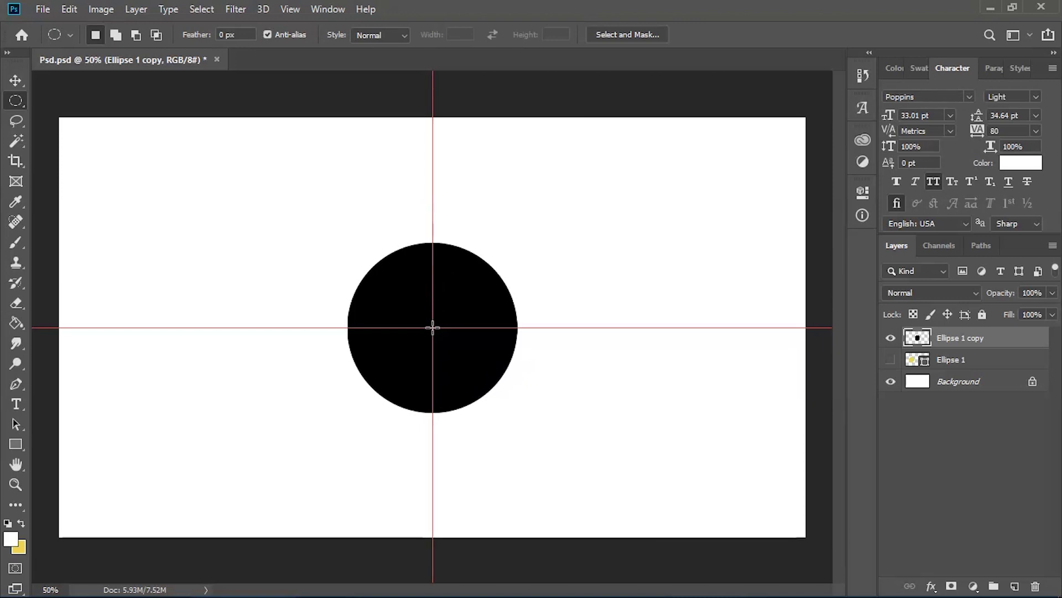
left_click_drag(433, 328, 497, 391)
key("ctrl+c")
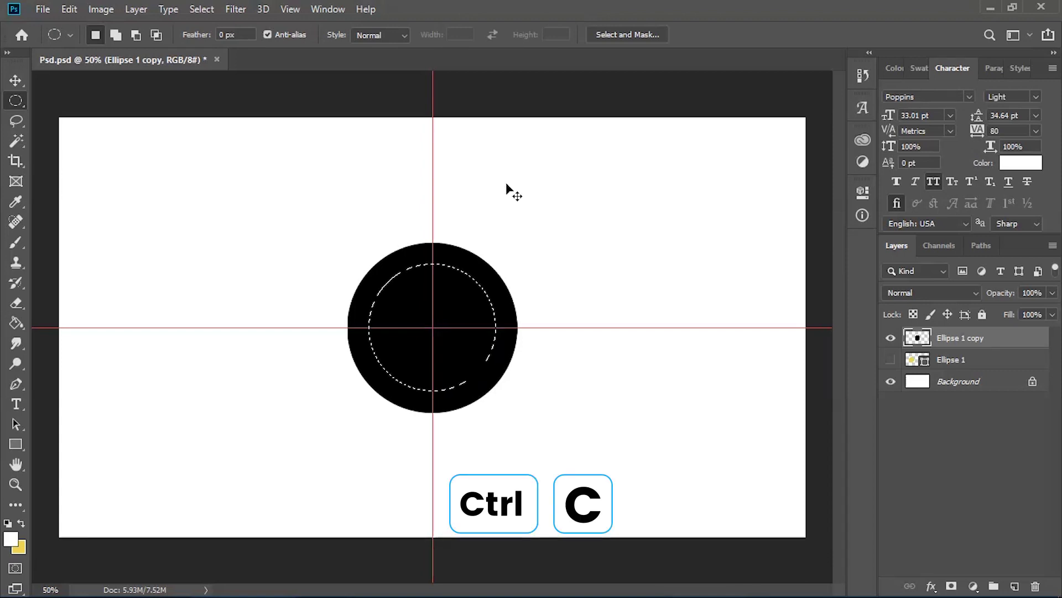
key("ctrl+v")
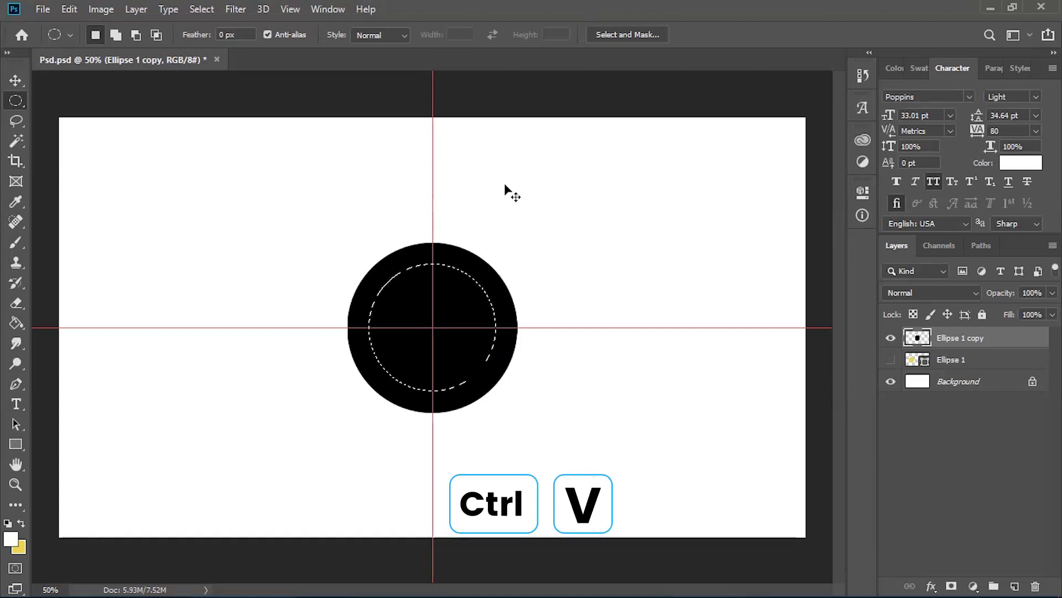
key("v")
left_click_drag(414, 276, 649, 292)
key("Delete")
key("m")
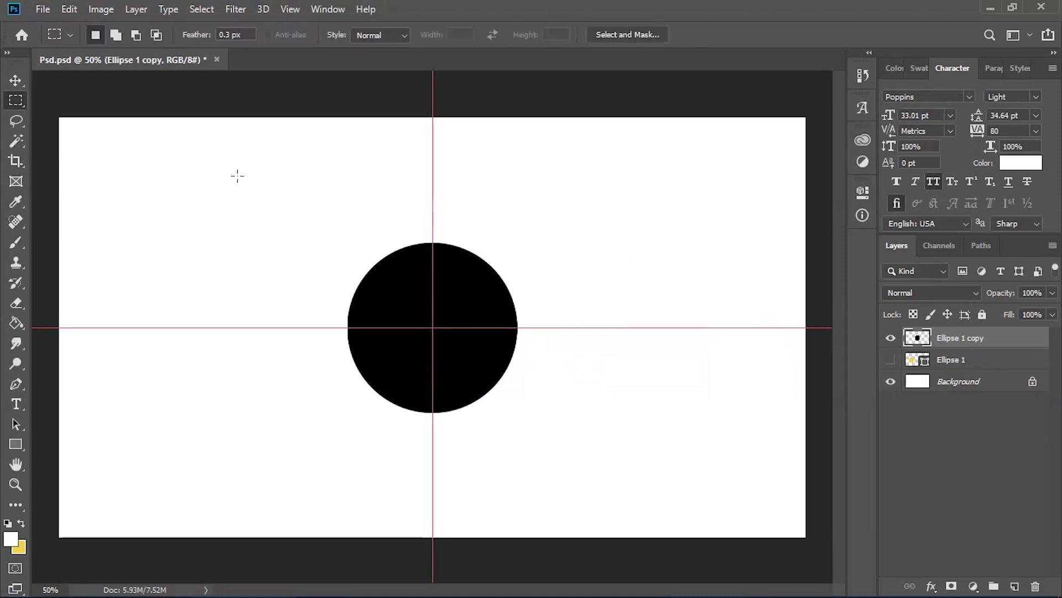
Step: Make trial rectangular selections over the circle and clear each with Ctrl+D
left_click_drag(238, 176, 435, 348)
right_click(435, 348)
left_click(364, 268)
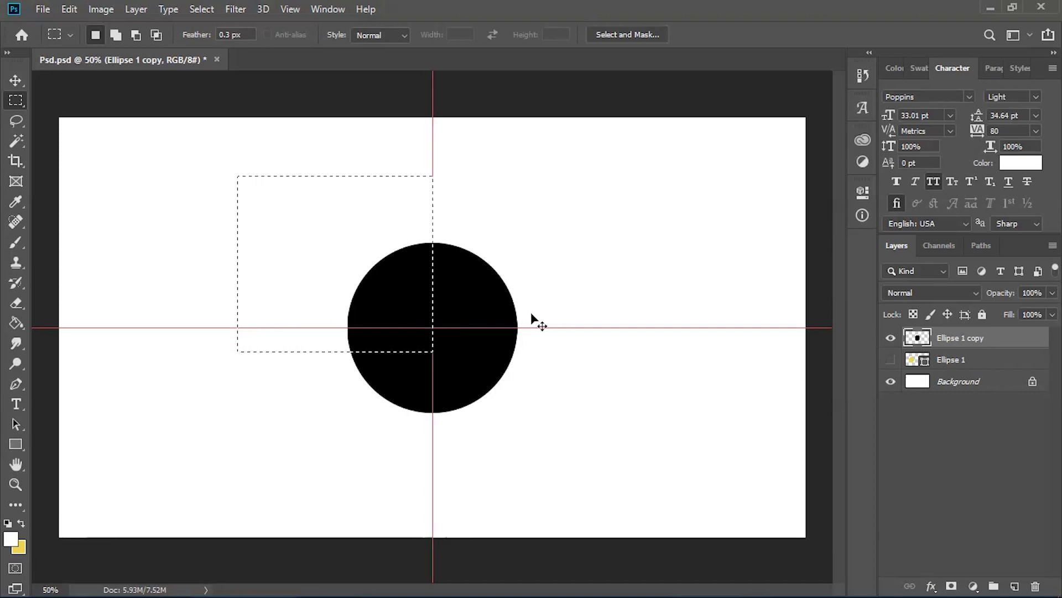
key("ctrl+d")
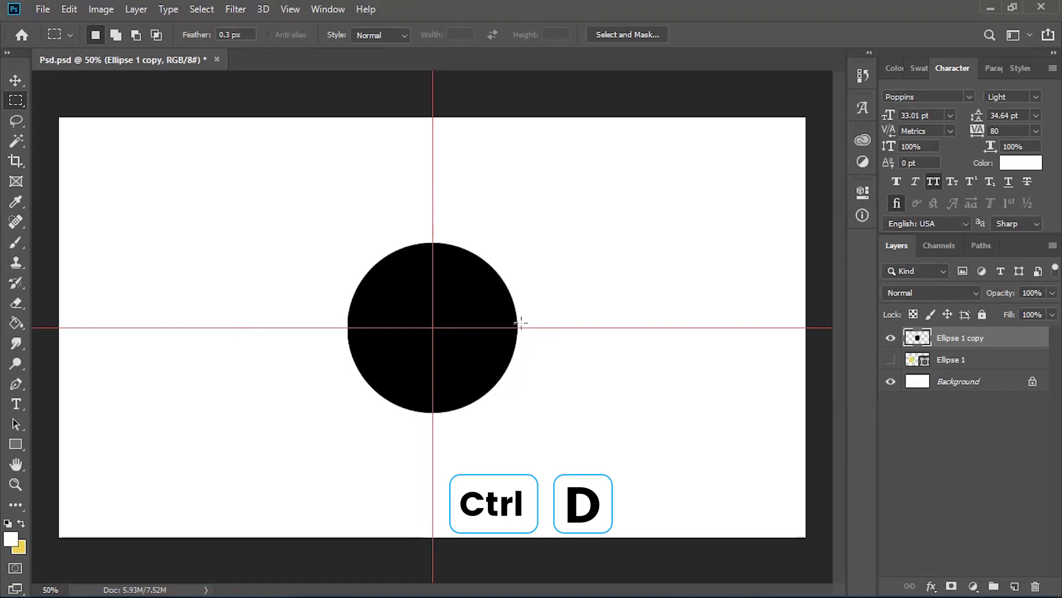
left_click_drag(268, 199, 460, 359)
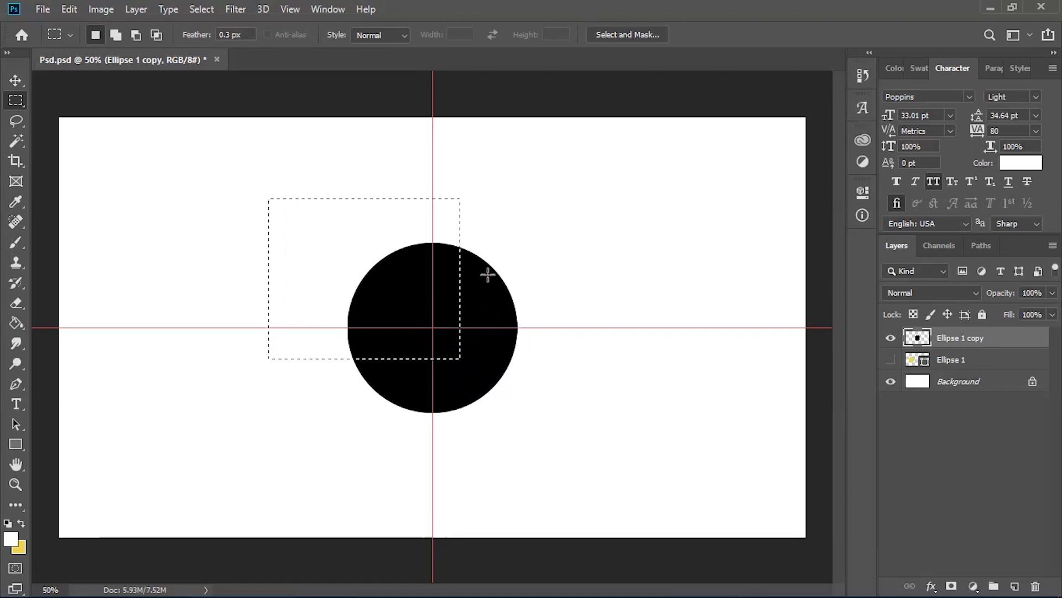
key("ctrl+d")
Step: Add a new empty layer and outline a circular selection in the upper-left canvas
right_click(16, 105)
left_click(47, 113)
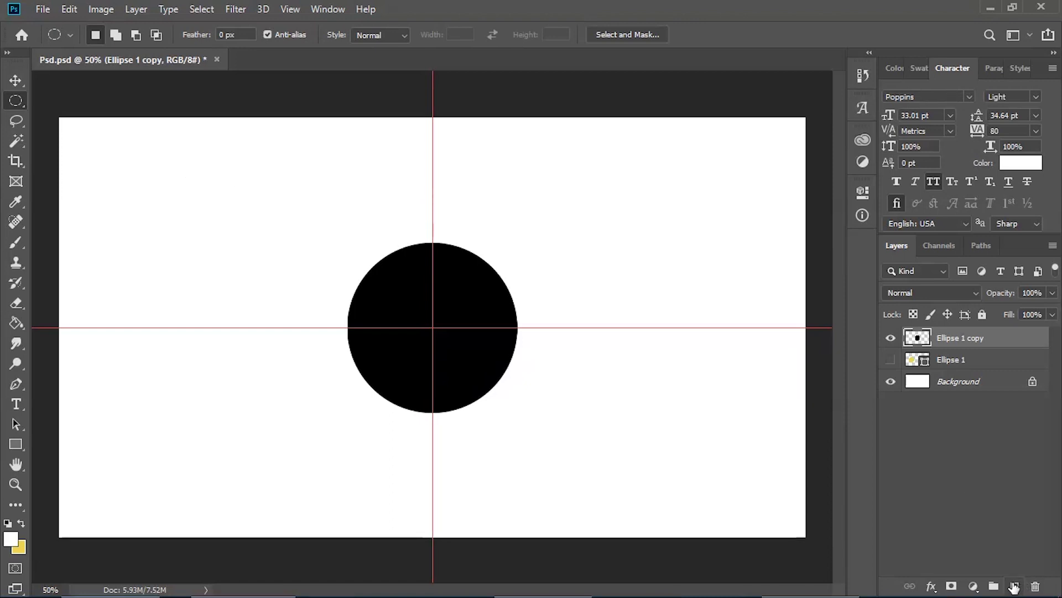
left_click(1014, 585)
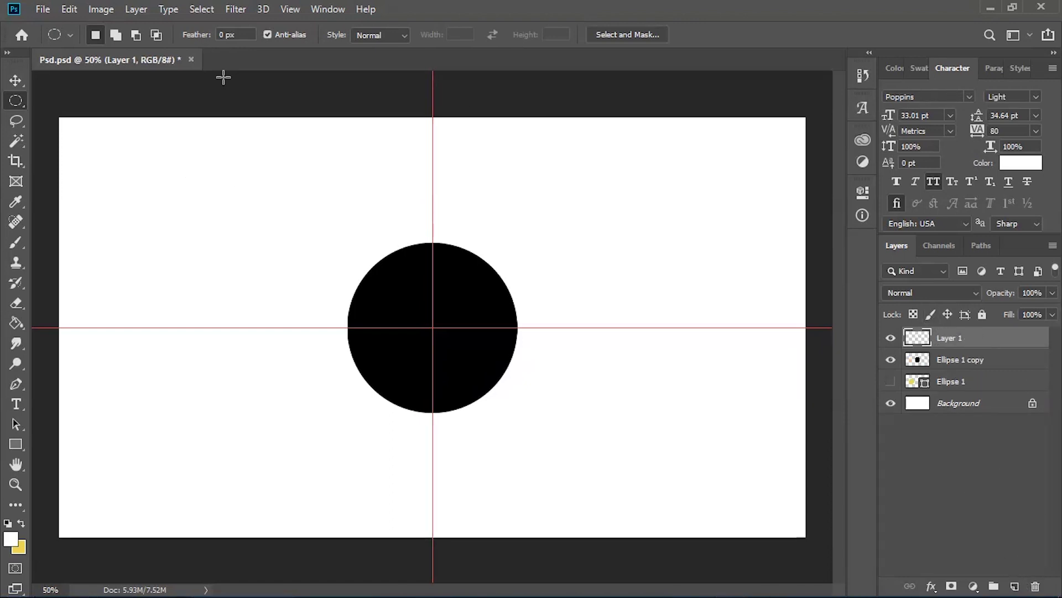
left_click_drag(149, 183, 308, 325)
Step: Sample black from the centre circle as foreground and fill the circle selection
left_click(11, 538)
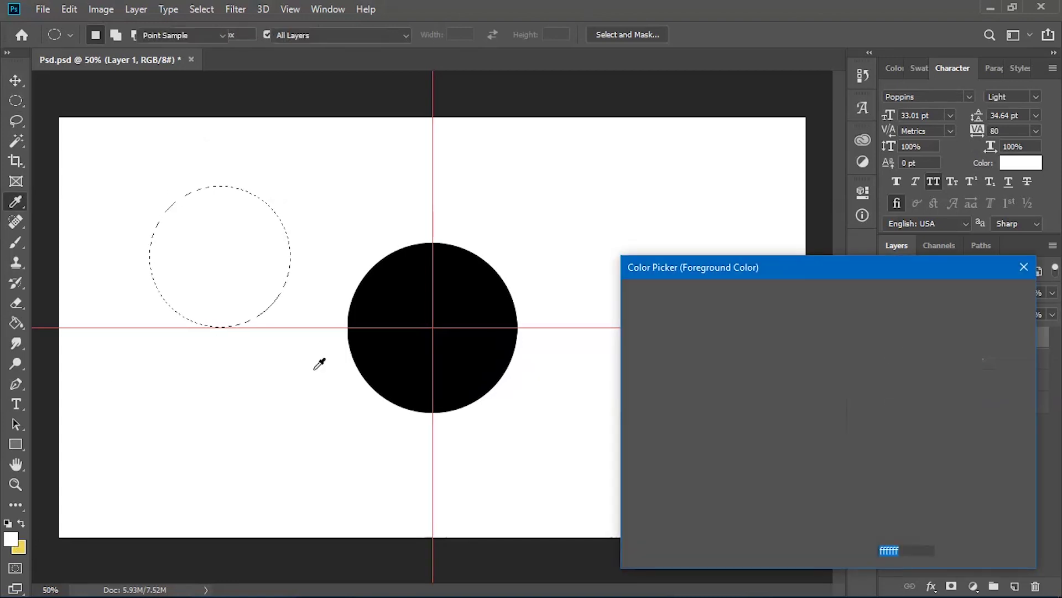
left_click(416, 288)
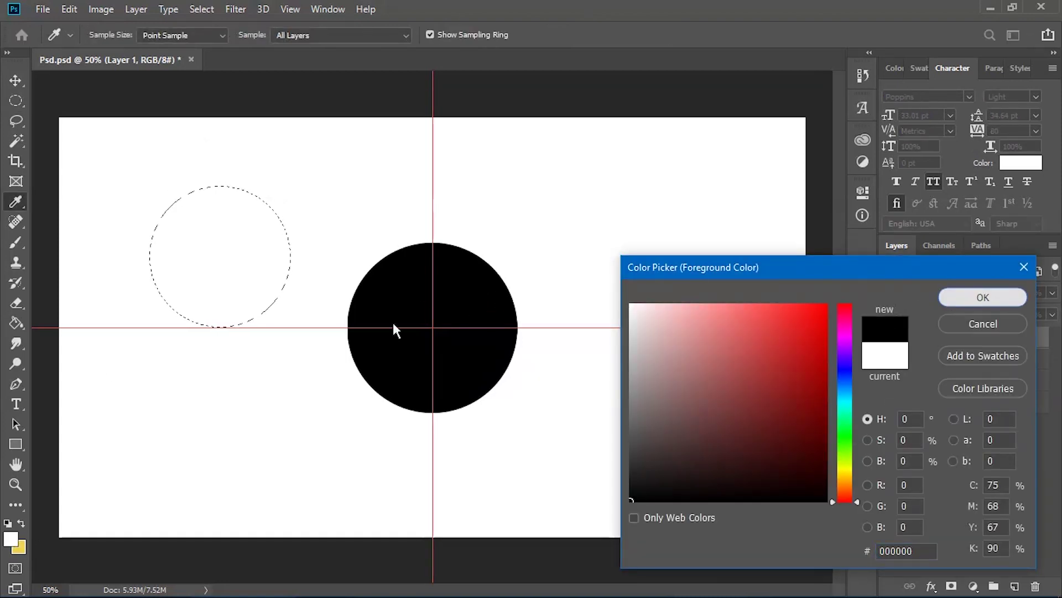
key("Return")
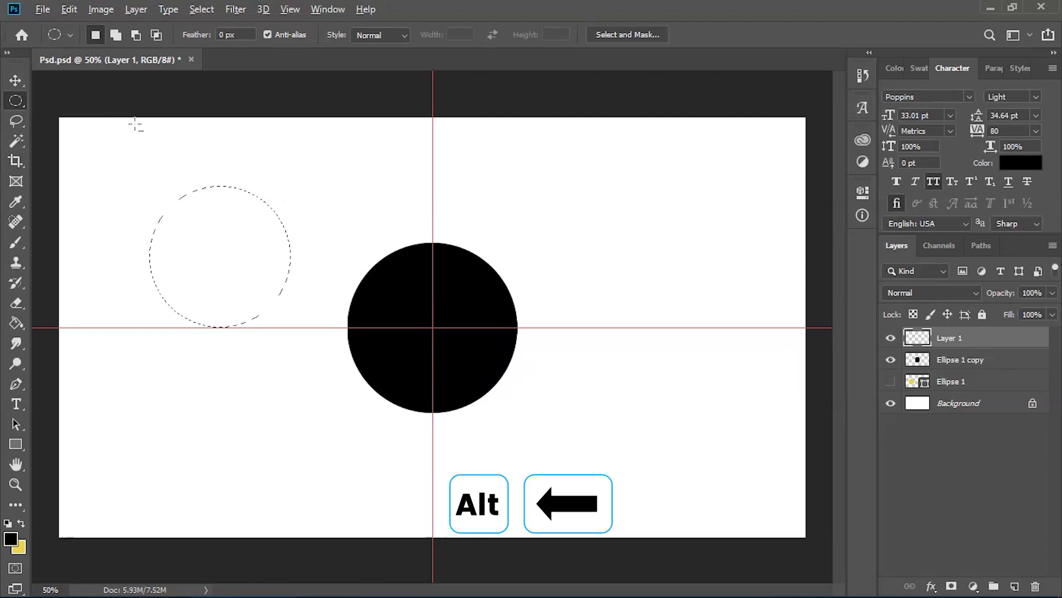
key("alt+BackSpace")
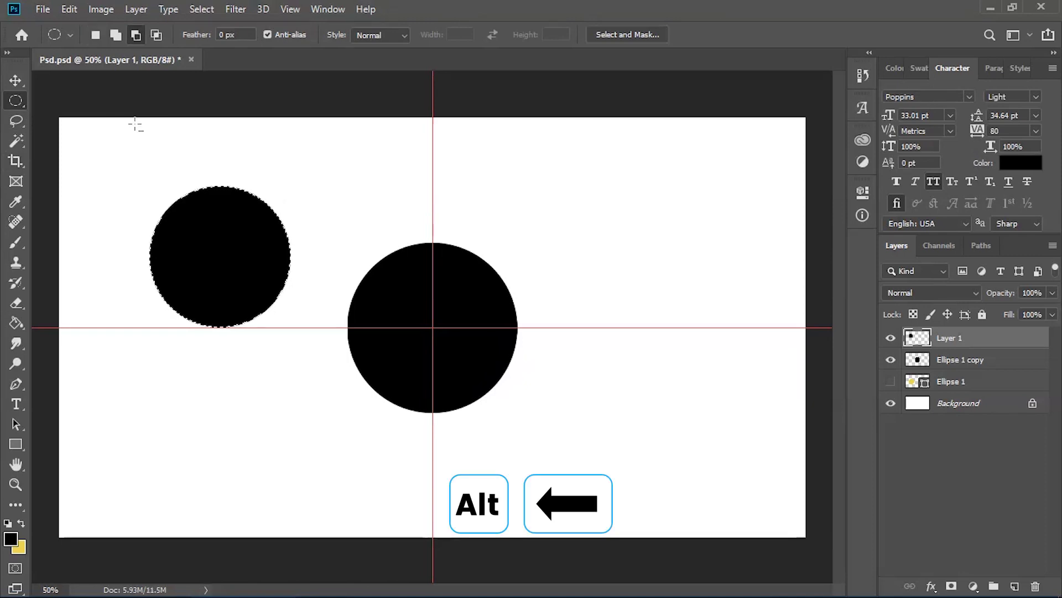
key("alt")
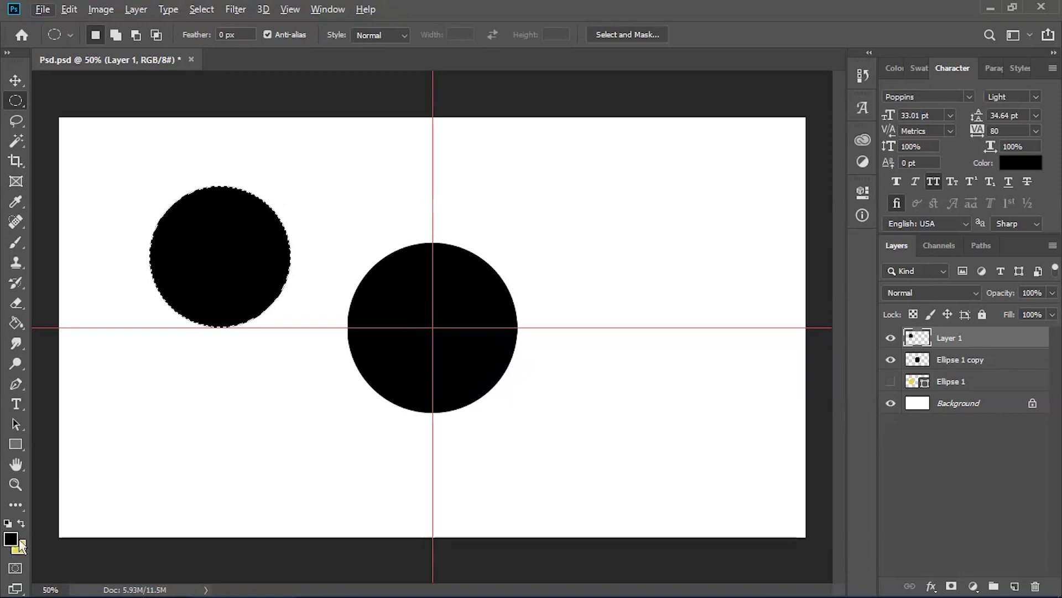
left_click(591, 177)
Step: Outline a circle at the upper right and fill it with the background colour
left_click_drag(590, 177, 716, 308)
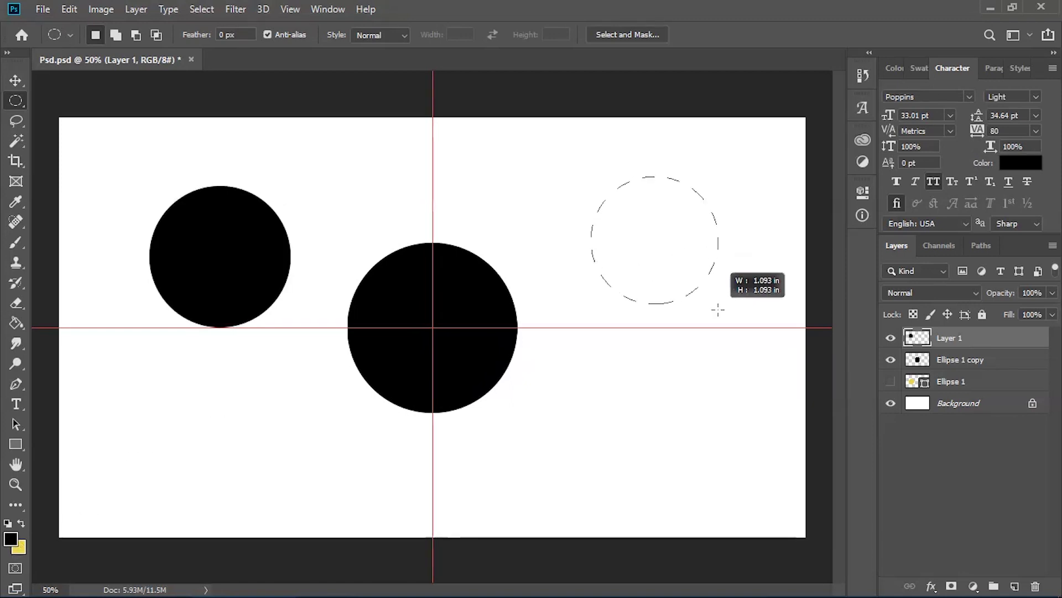
left_click(588, 162)
key("ctrl+Left")
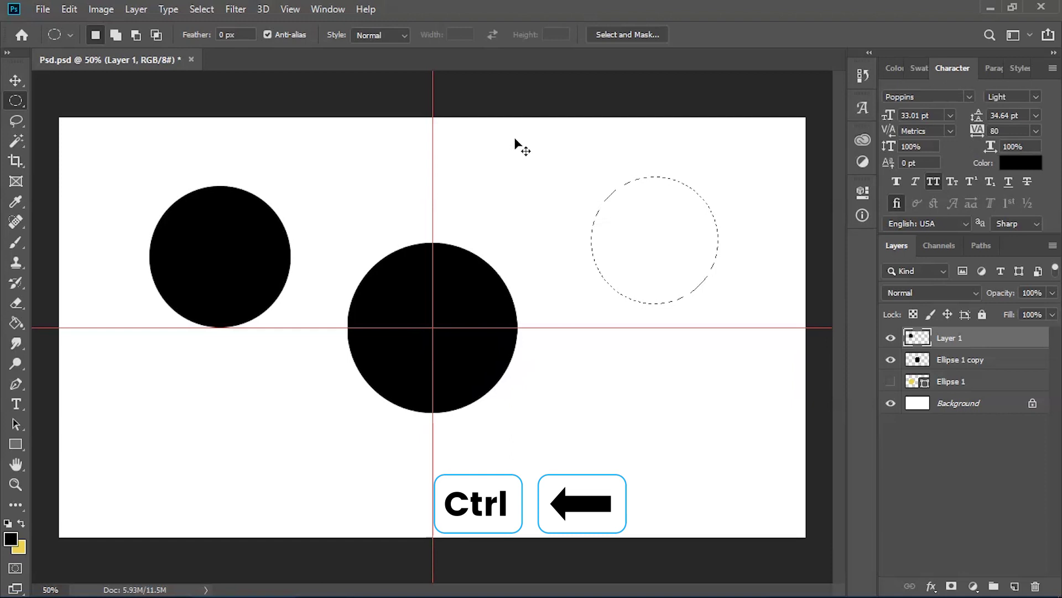
key("ctrl+BackSpace")
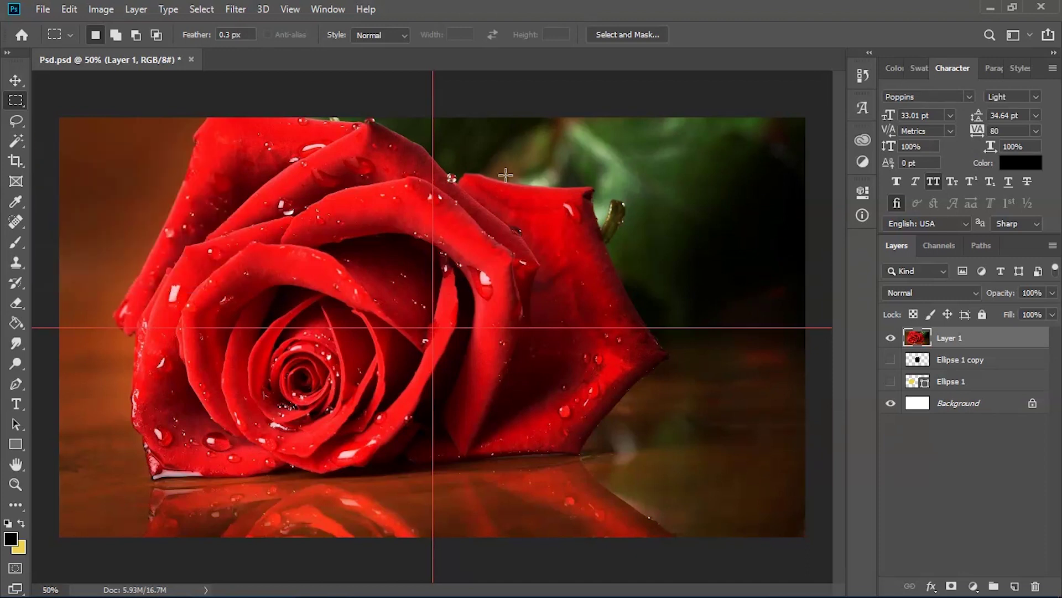
Step: Copy a tall rectangle over the rose's right petal and paste it as Layer 2
left_click_drag(449, 157, 654, 477)
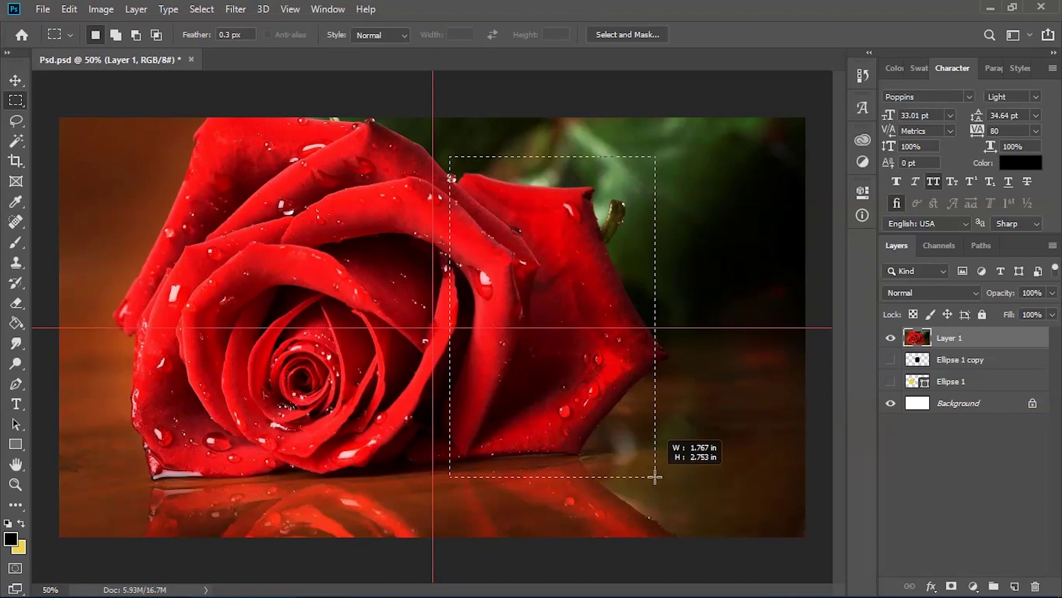
left_click_drag(655, 476, 655, 476)
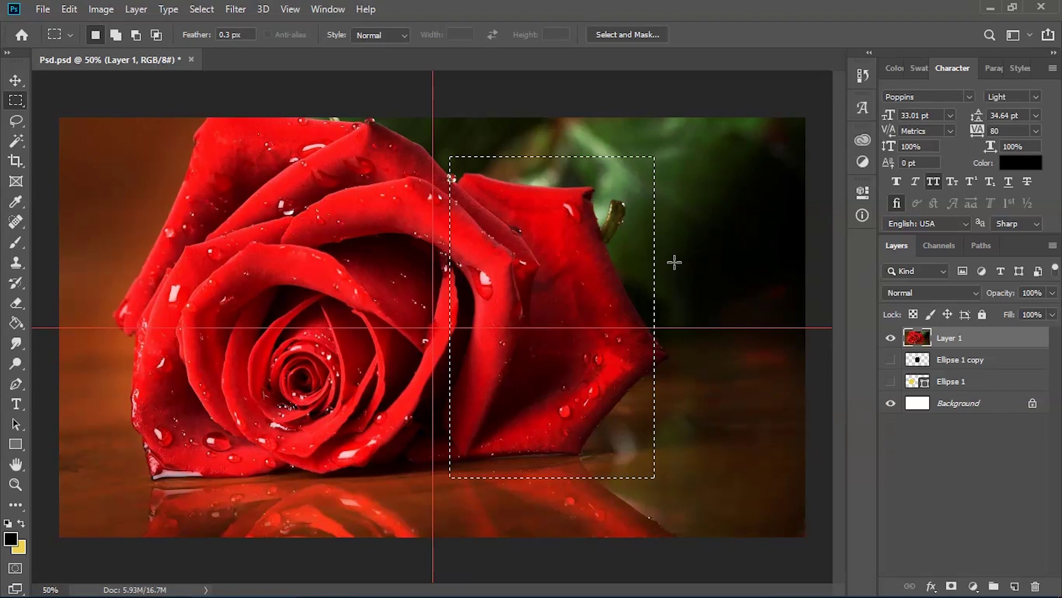
key("ctrl+c")
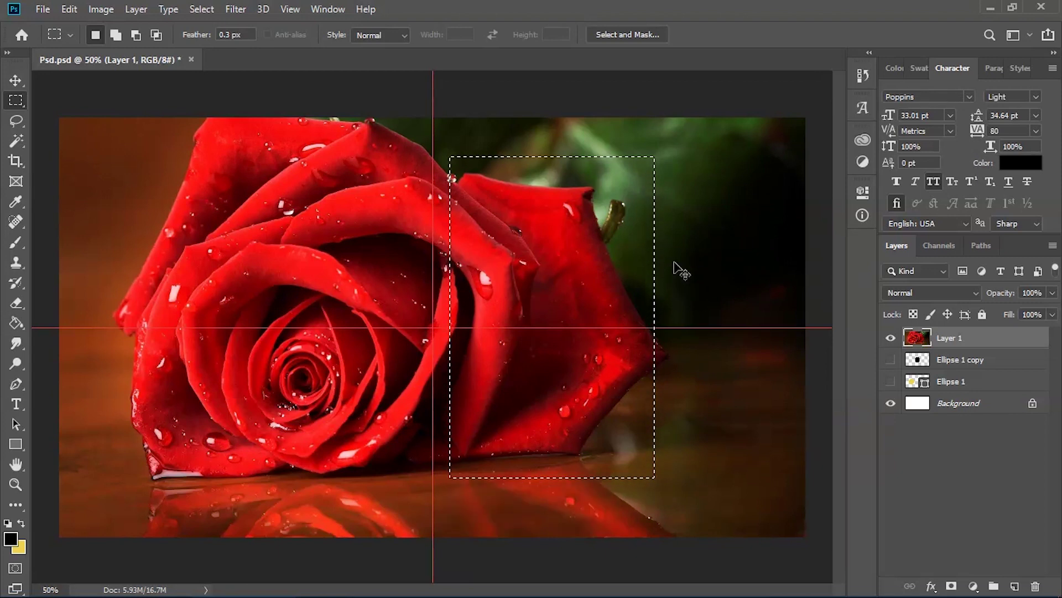
key("ctrl+v")
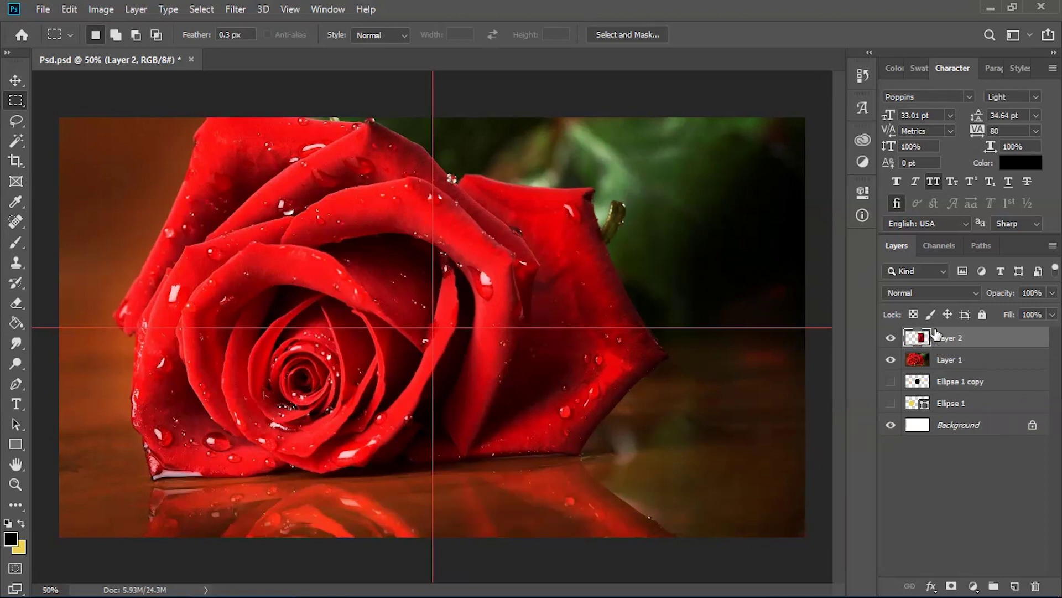
Step: Hide Layer 1, centre the rose patch on the guides rotated 90°, then pick the Elliptical Marquee
left_click(891, 359)
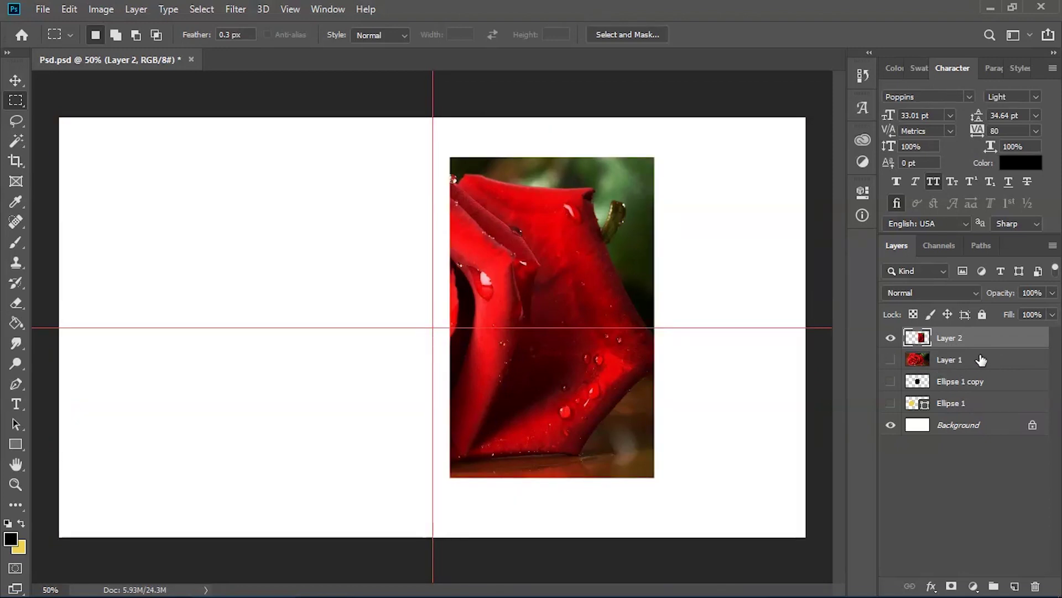
key("ctrl+t")
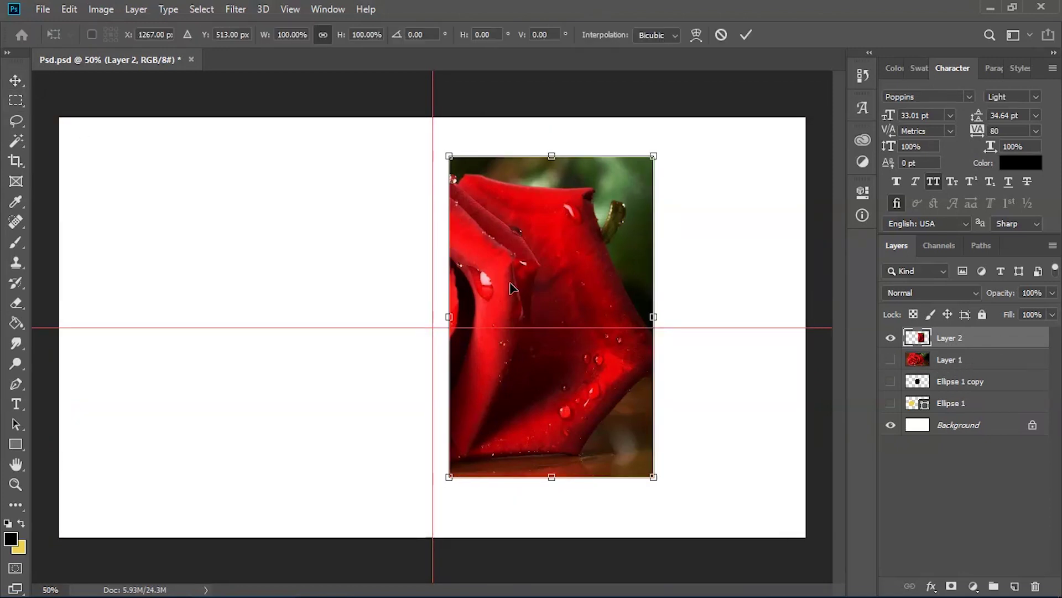
left_click_drag(603, 277, 484, 286)
left_click_drag(547, 182, 598, 433)
key("Return")
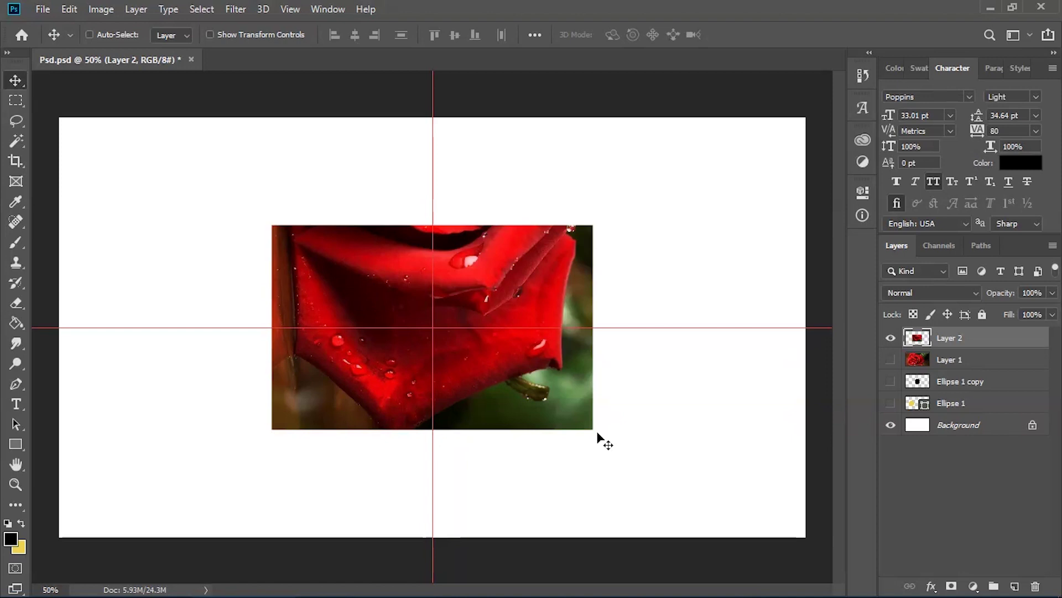
left_click(16, 100)
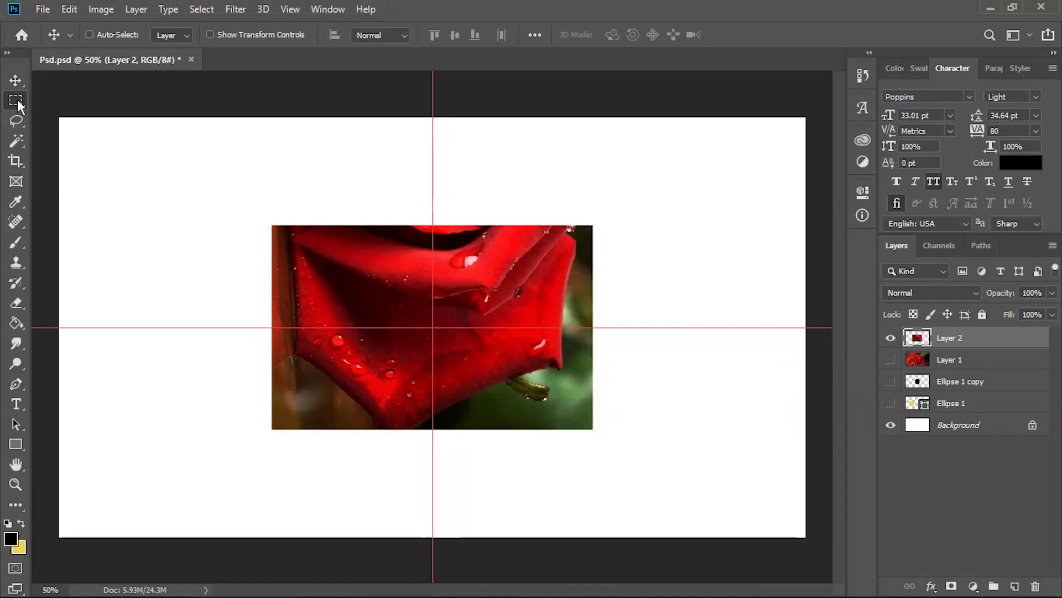
left_click(52, 117)
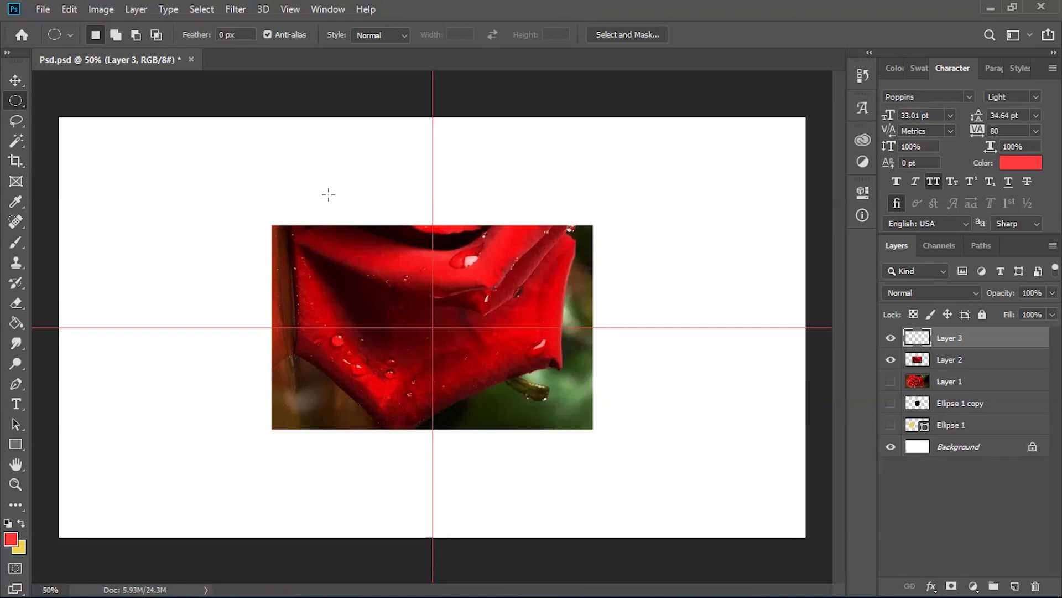
Step: Fill a large circle over the patch's left side with red on the rose patch layer
left_click_drag(216, 216, 445, 445)
key("alt+bracketleft")
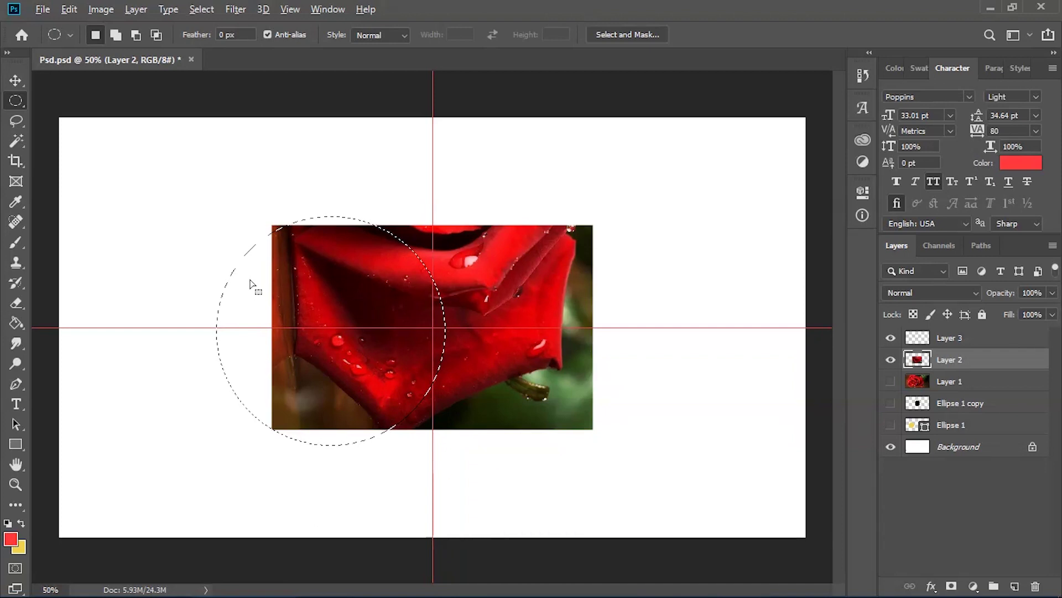
key("alt+BackSpace")
key("ctrl+d")
Step: Select a tall rectangular strip along the left of the rose patch
key("v")
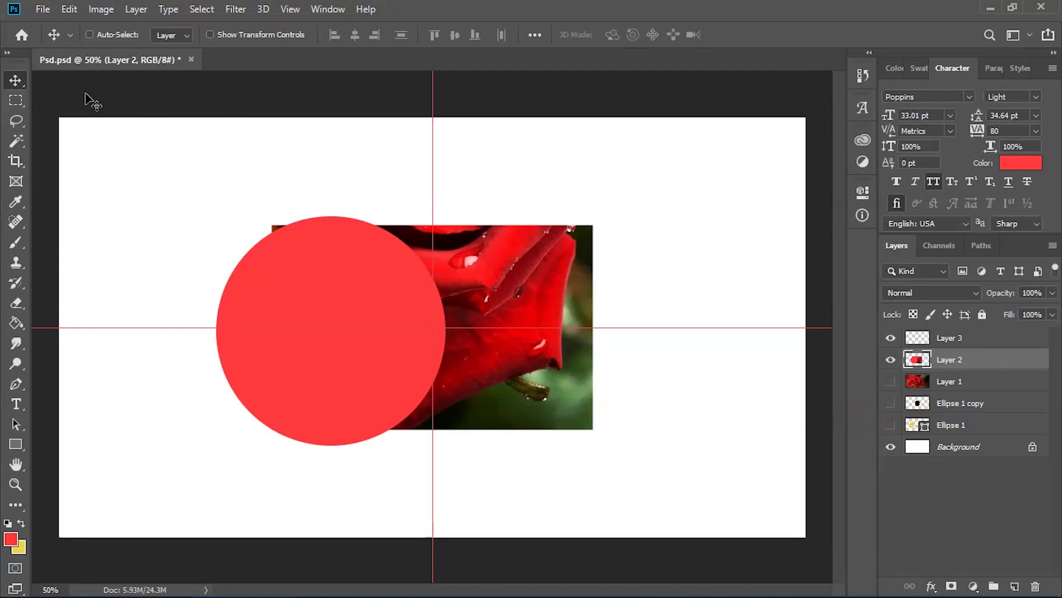
left_click(17, 99)
left_click_drag(218, 166, 272, 566)
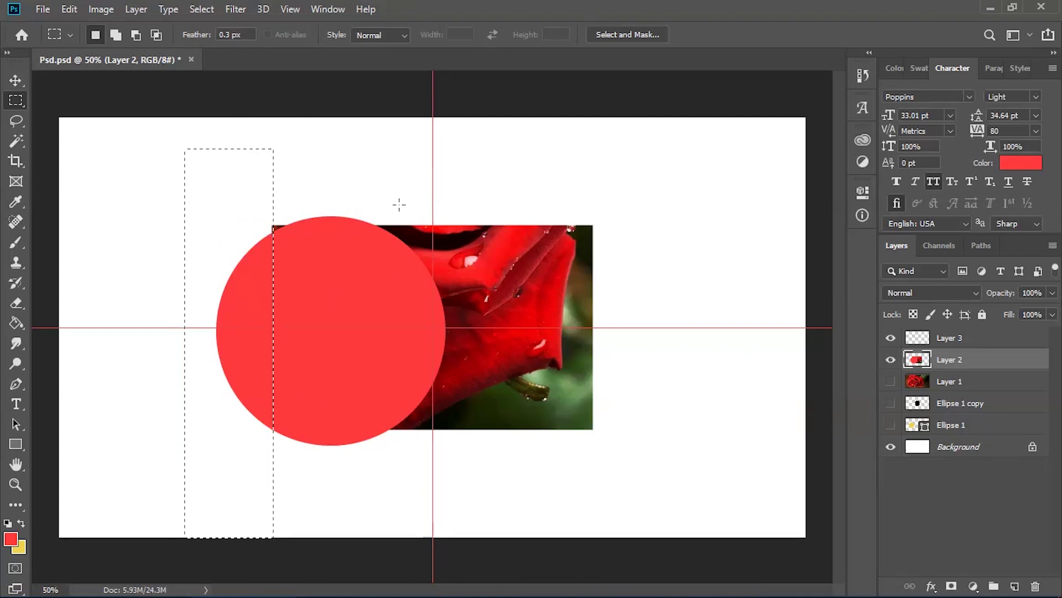
Step: Delete the red overflow beyond the patch's left, bottom and top edges, then deselect
key("Left")
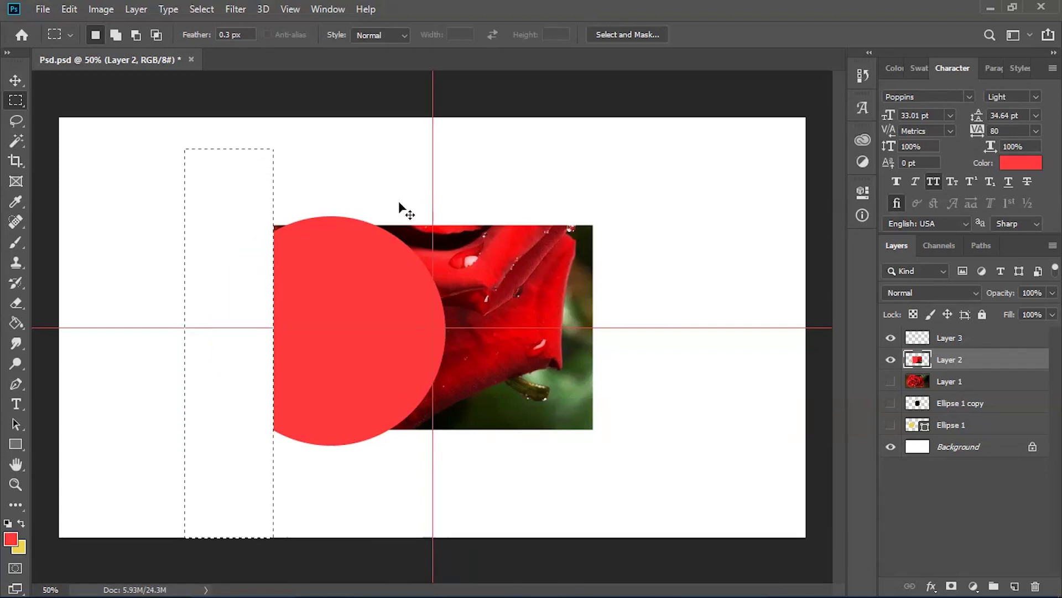
left_click_drag(717, 562, 104, 428)
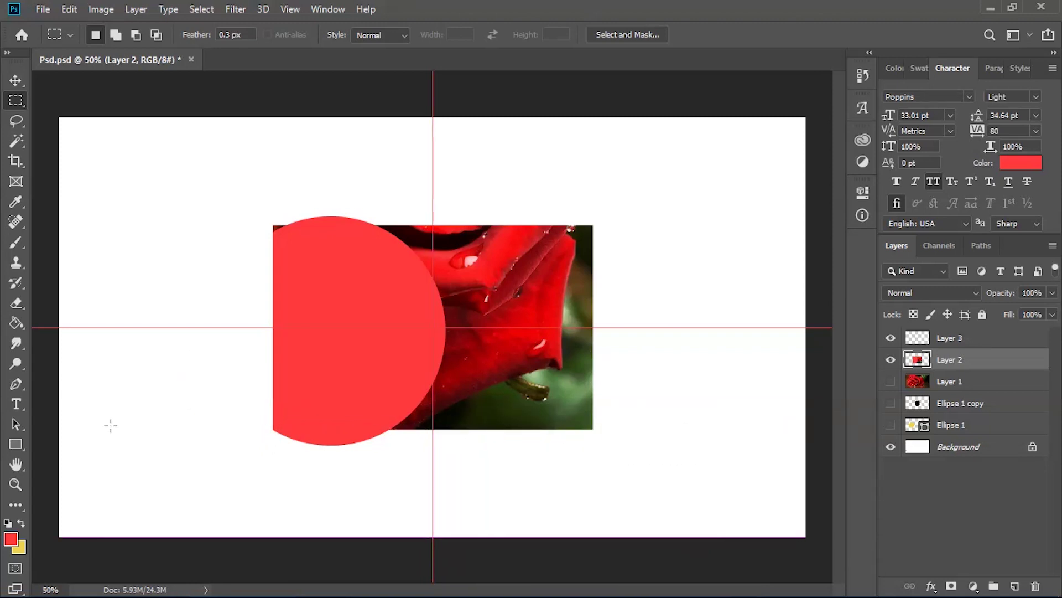
key("BackSpace")
left_click_drag(212, 155, 824, 226)
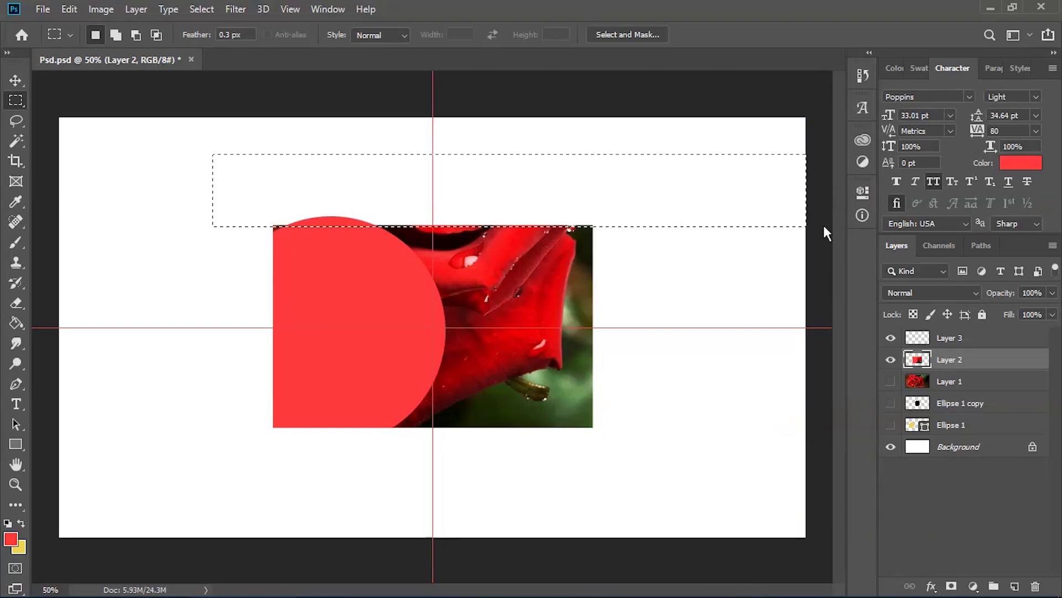
key("Delete")
key("ctrl+d")
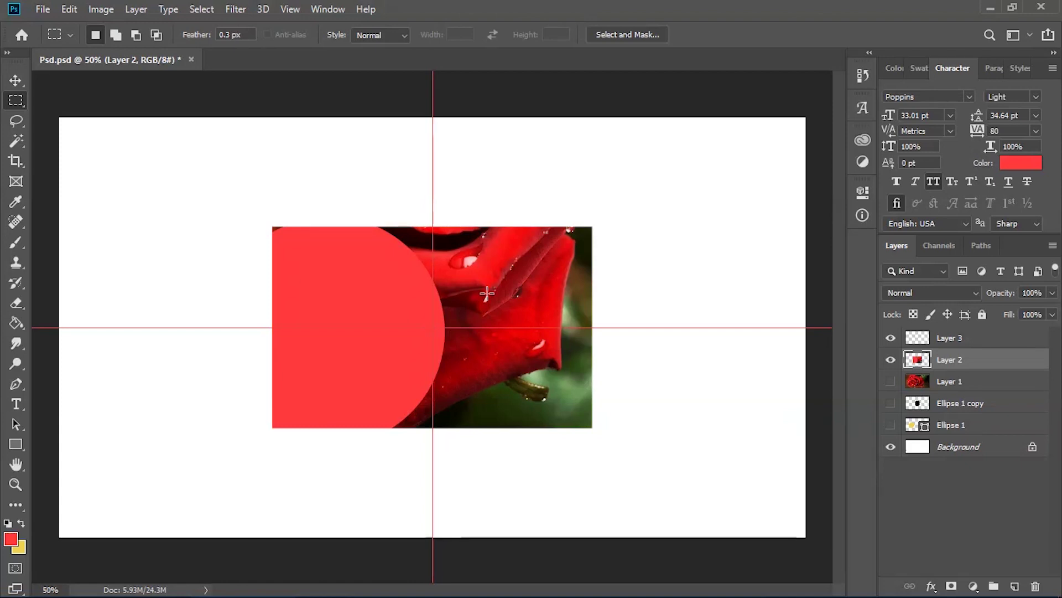
right_click(25, 101)
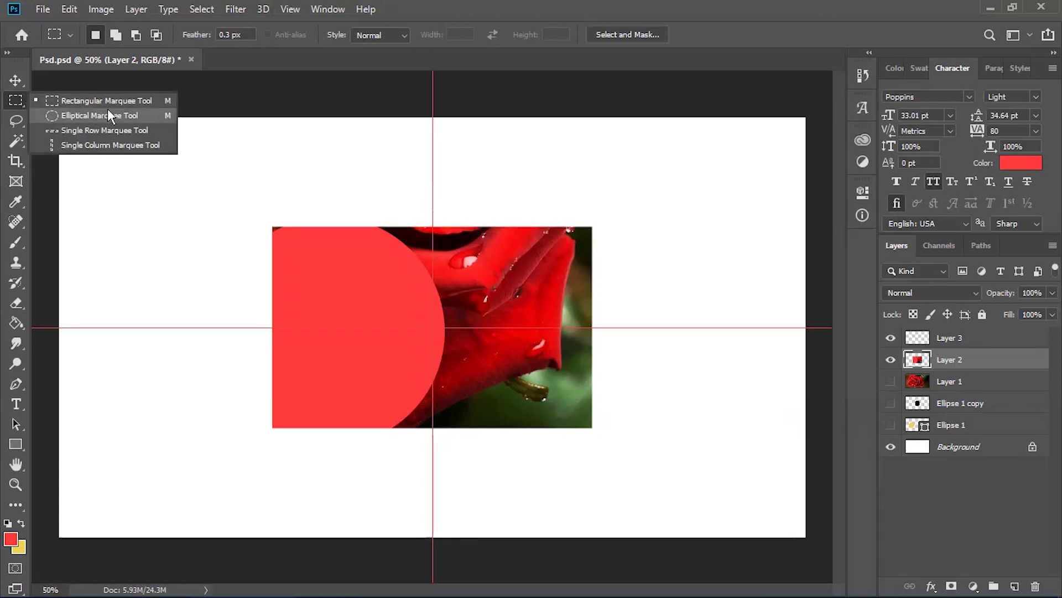
left_click(304, 78)
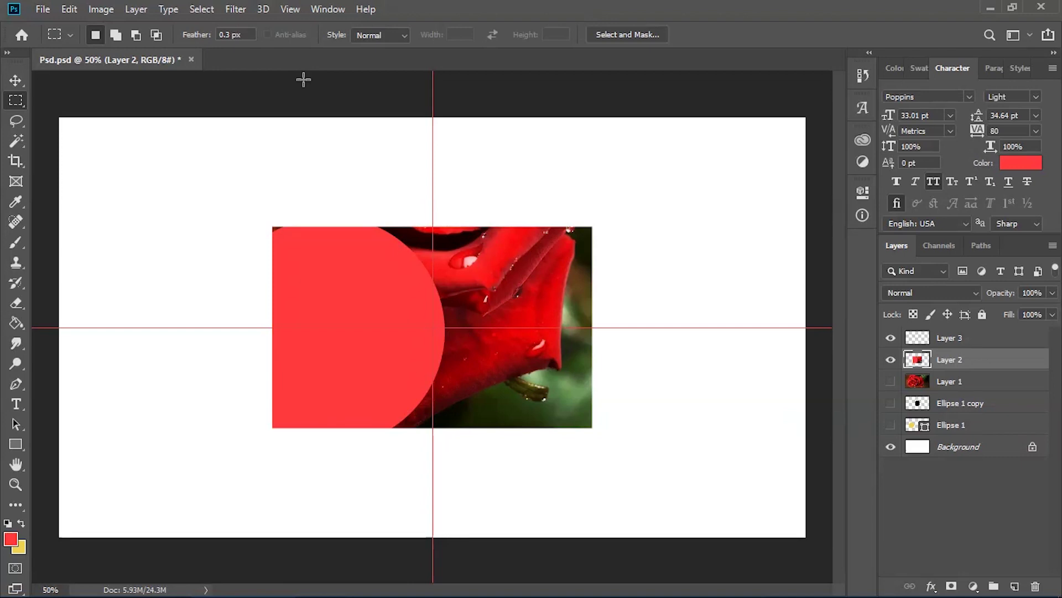
key("v")
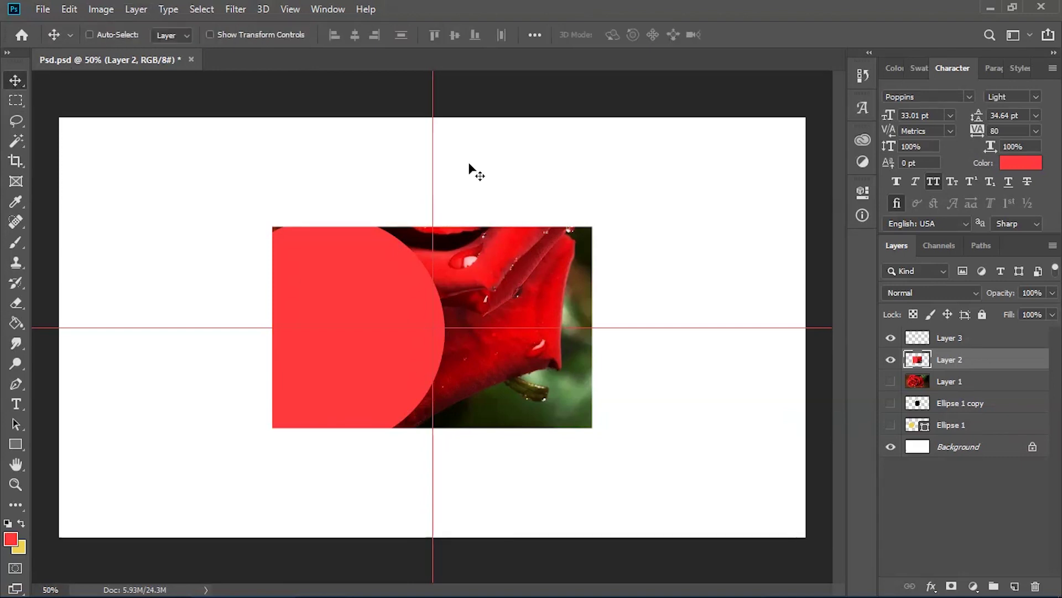